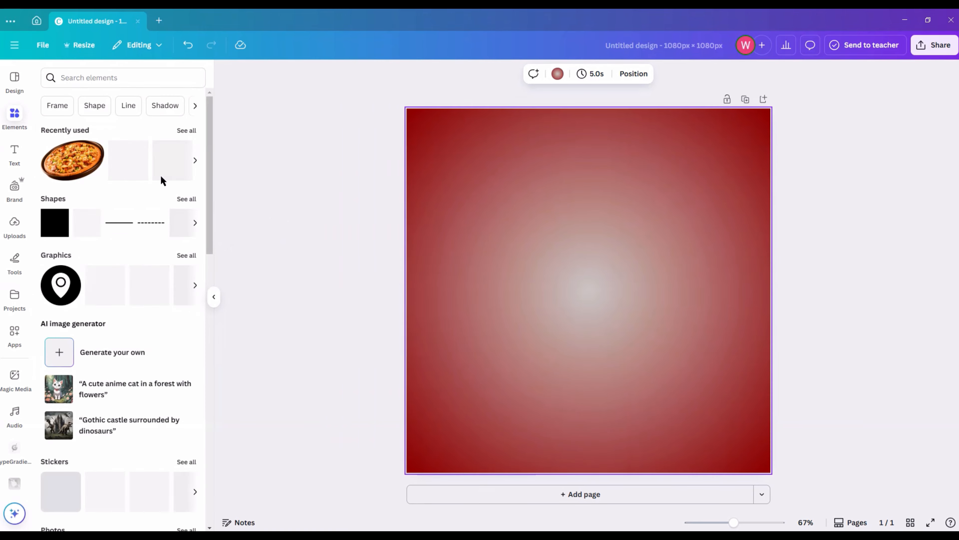
Search the elements for "white shine" and add the white sunburst rays graphic to the page
{"action": "left_click", "coordinate": [74, 81]}
{"action": "type", "text": "white"}
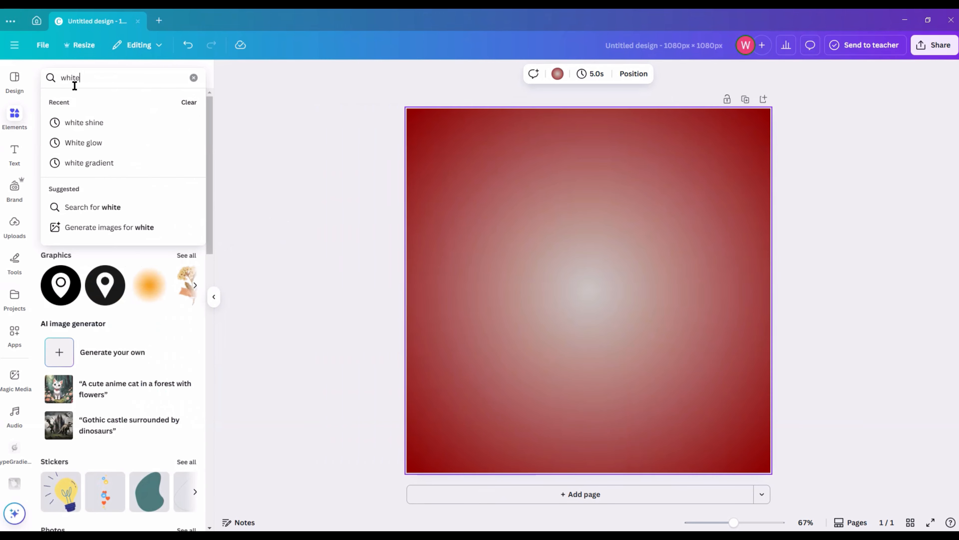
{"action": "key", "text": "Down"}
{"action": "key", "text": "Return"}
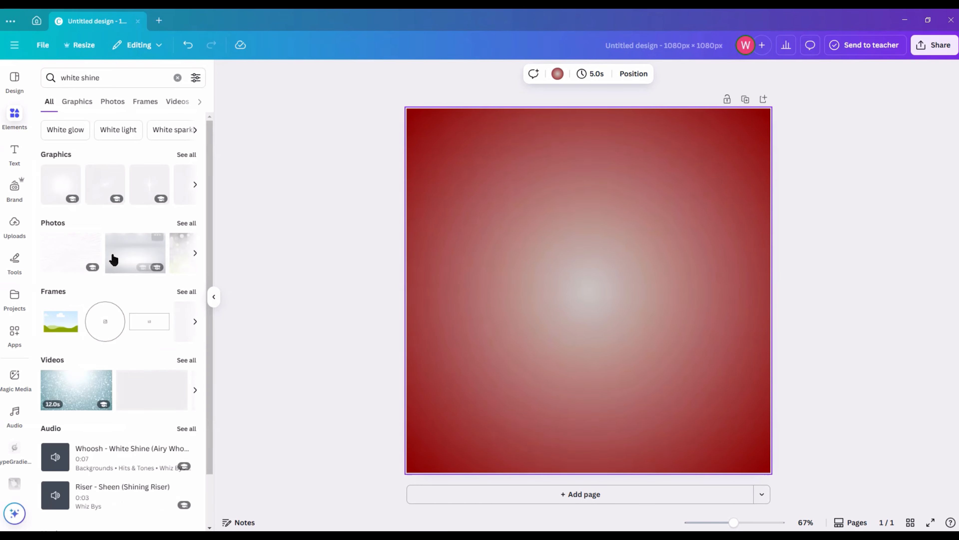
{"action": "left_click", "coordinate": [185, 155]}
{"action": "scroll", "coordinate": [185, 198], "scroll_direction": "down", "scroll_amount": 5}
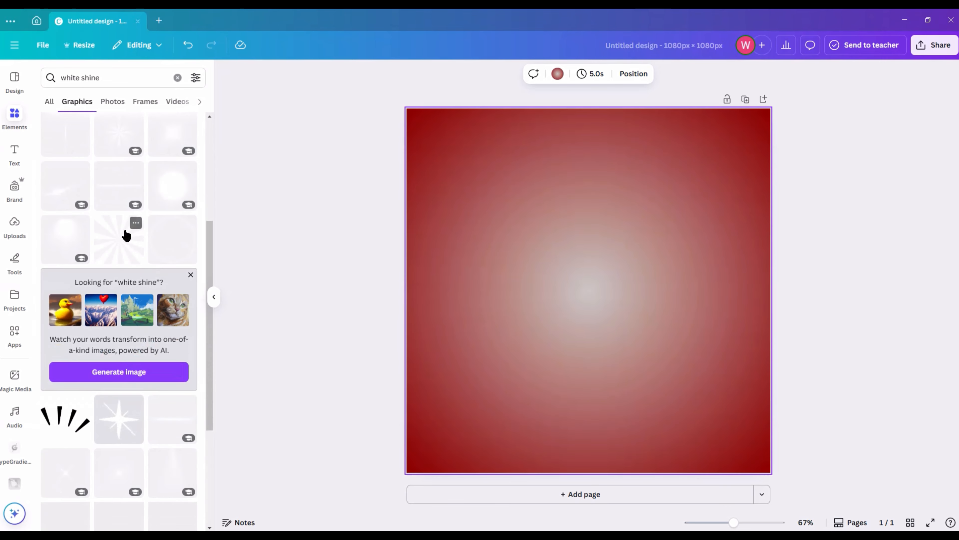
{"action": "left_click", "coordinate": [124, 235]}
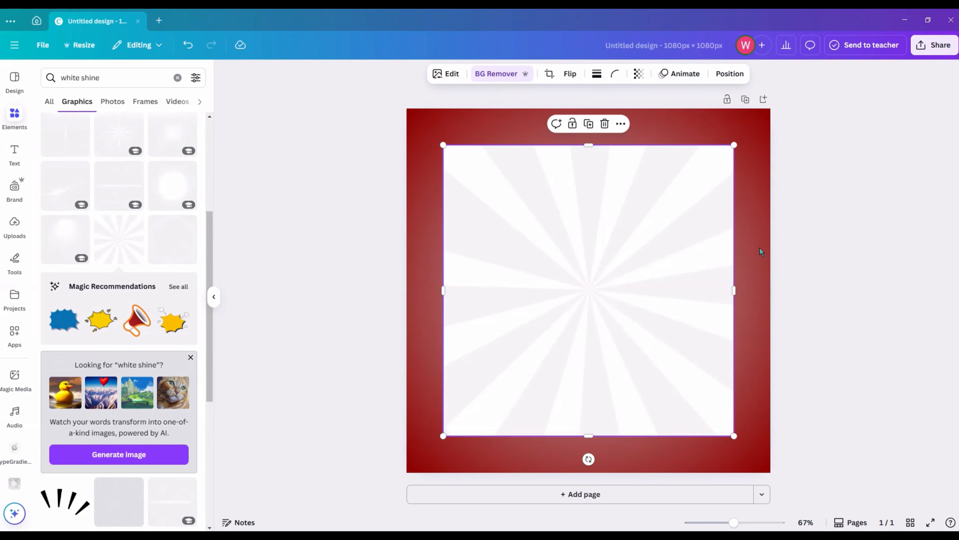
Enlarge the sunburst rays to cover the whole page and set their transparency to 5
{"action": "left_click_drag", "start_coordinate": [588, 294], "coordinate": [555, 266]}
{"action": "left_click_drag", "start_coordinate": [696, 398], "coordinate": [787, 459]}
{"action": "left_click", "coordinate": [639, 74]}
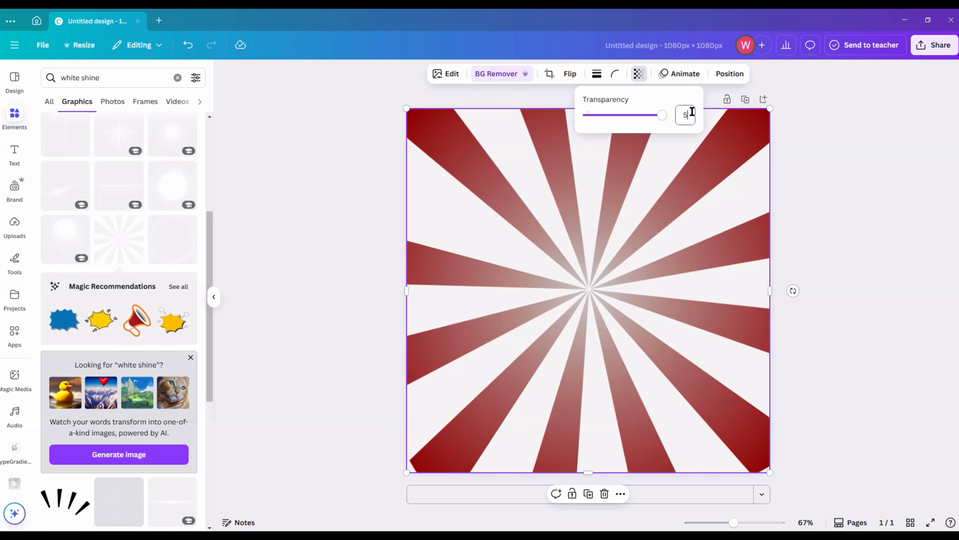
{"action": "type", "text": "5"}
{"action": "key", "text": "Return"}
{"action": "left_click", "coordinate": [826, 201]}
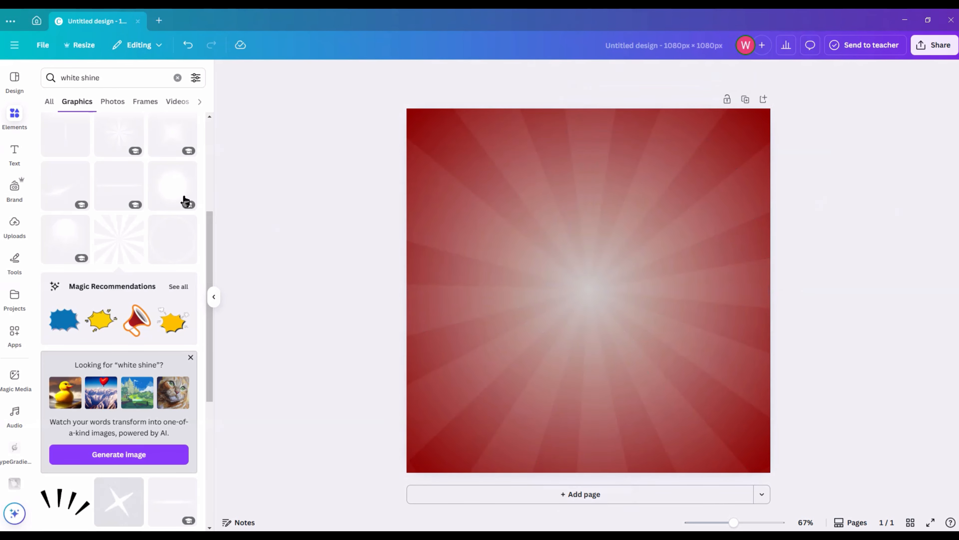
Add the soft round white glow graphic, shrink it and centre it on the sunburst rays
{"action": "scroll", "coordinate": [152, 199], "scroll_direction": "up", "scroll_amount": 5}
{"action": "left_click", "coordinate": [67, 179]}
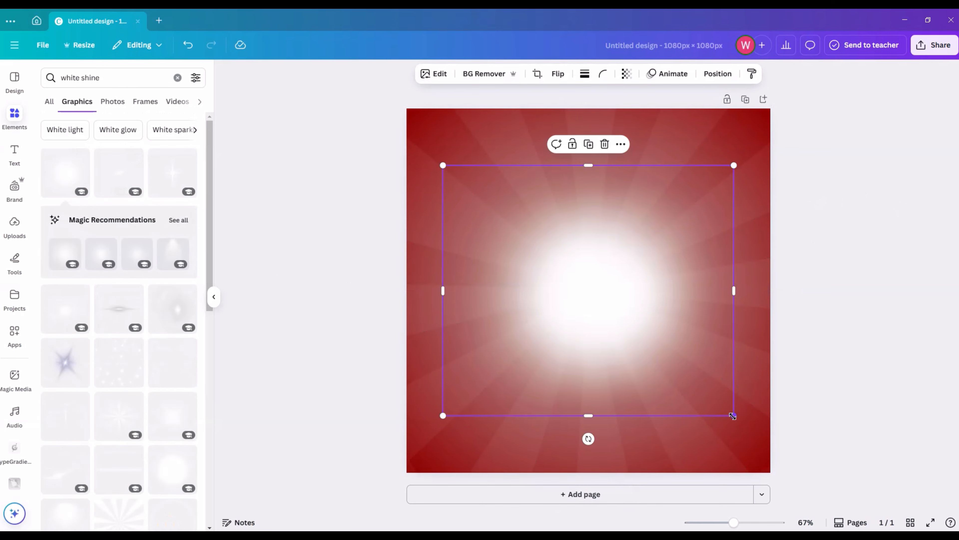
{"action": "left_click_drag", "start_coordinate": [733, 416], "coordinate": [659, 349]}
{"action": "left_click_drag", "start_coordinate": [565, 251], "coordinate": [603, 283]}
{"action": "left_click", "coordinate": [867, 183]}
Set the white glow's transparency to 70
{"action": "left_click", "coordinate": [655, 281]}
{"action": "left_click", "coordinate": [627, 73]}
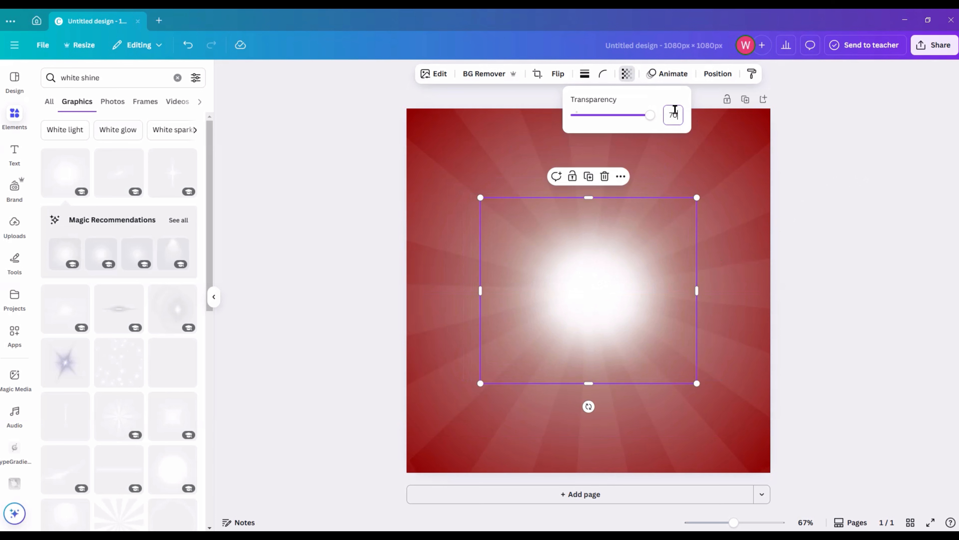
{"action": "key", "text": "Return"}
{"action": "left_click", "coordinate": [865, 182]}
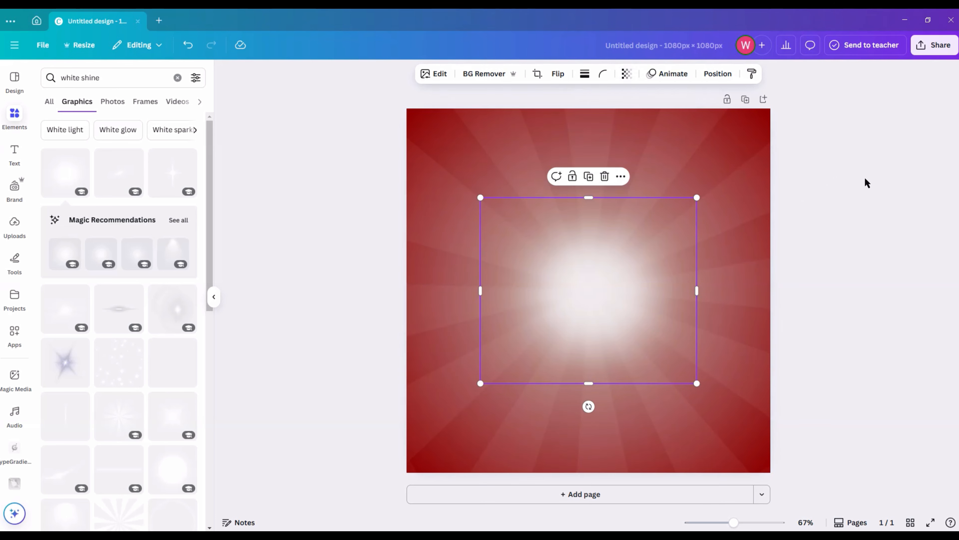
Search the photos for "pizza cheese" and add the tilted pizza in a dark pan
{"action": "triple_click", "coordinate": [107, 82]}
{"action": "key", "text": "BackSpace"}
{"action": "type", "text": "pizz"}
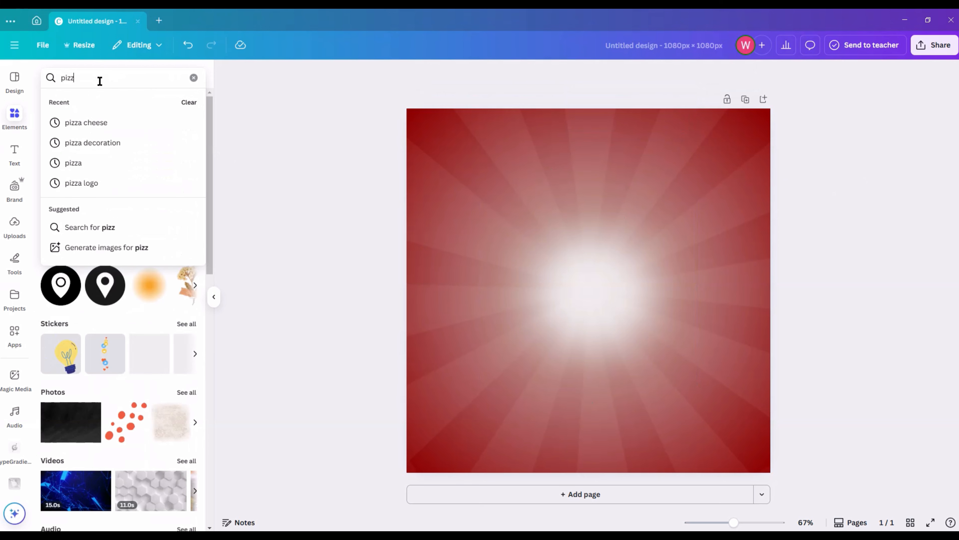
{"action": "type", "text": "a chee"}
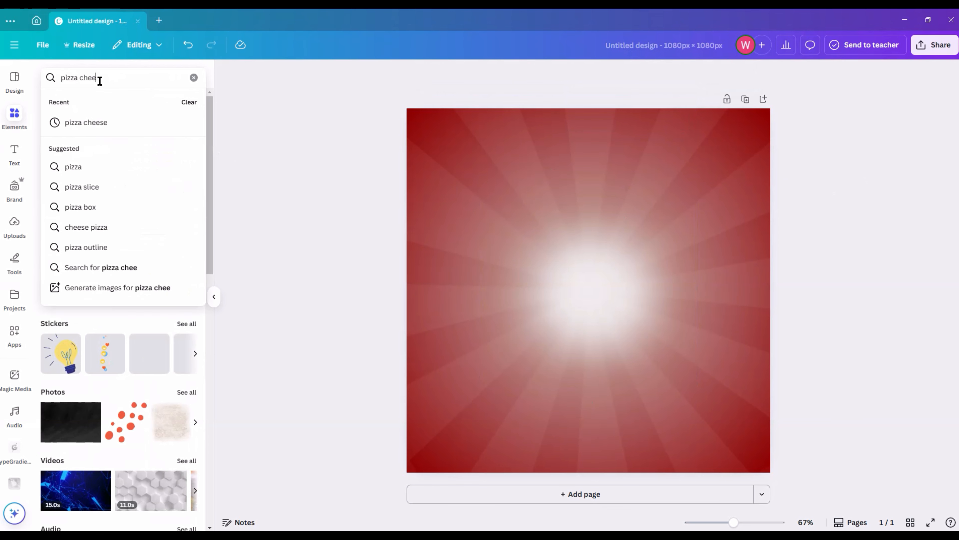
{"action": "type", "text": "se"}
{"action": "key", "text": "Return"}
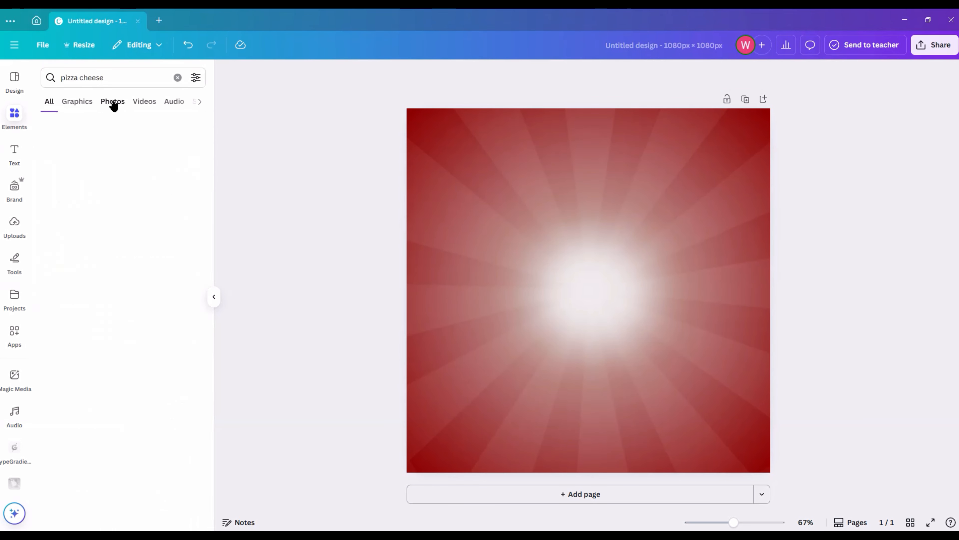
{"action": "left_click", "coordinate": [113, 102]}
{"action": "left_click", "coordinate": [87, 366]}
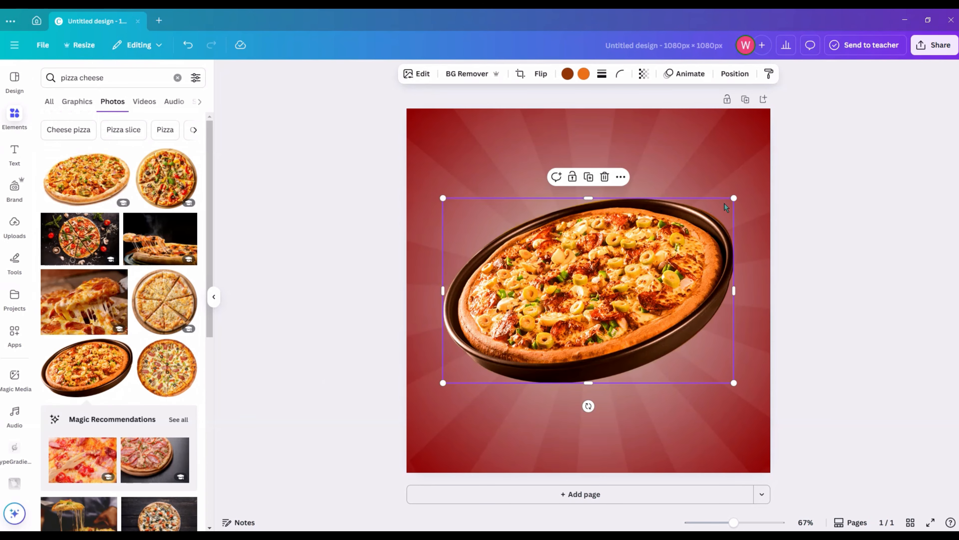
Shrink the pan pizza slightly and centre it over the glow
{"action": "left_click_drag", "start_coordinate": [729, 201], "coordinate": [697, 222]}
{"action": "left_click_drag", "start_coordinate": [631, 274], "coordinate": [649, 263]}
{"action": "left_click", "coordinate": [823, 229]}
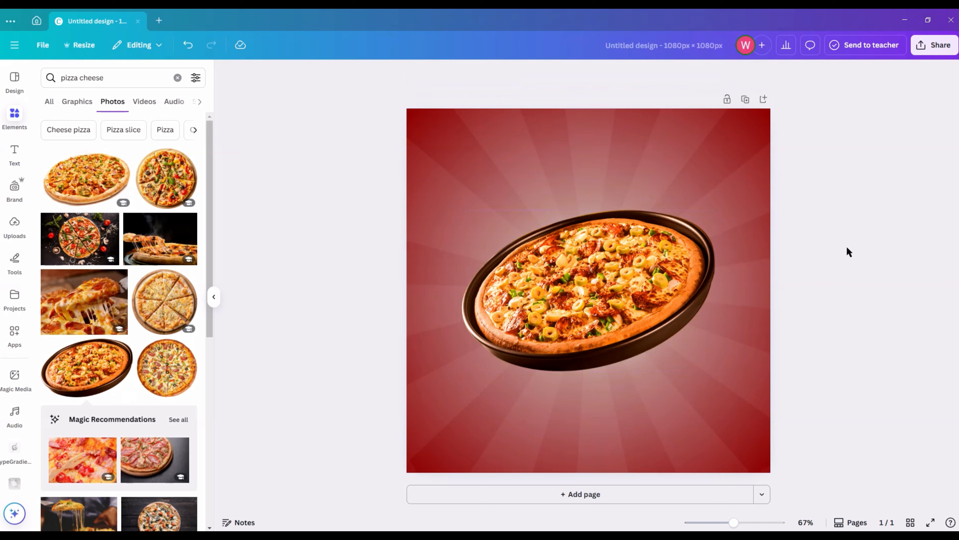
Search the graphics for "black shadow" and add the thin blurred oval shadow
{"action": "left_click", "coordinate": [177, 78]}
{"action": "type", "text": "black shadow"}
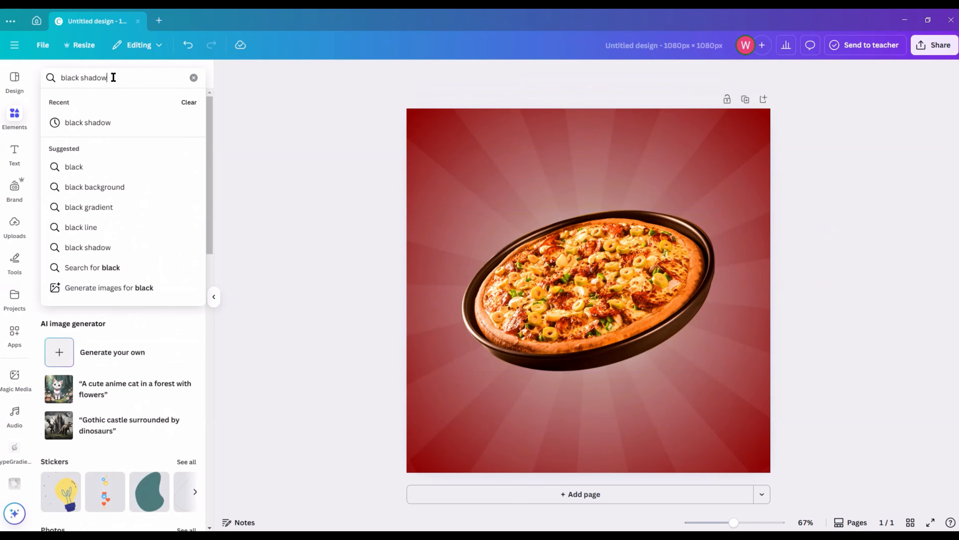
{"action": "key", "text": "Return"}
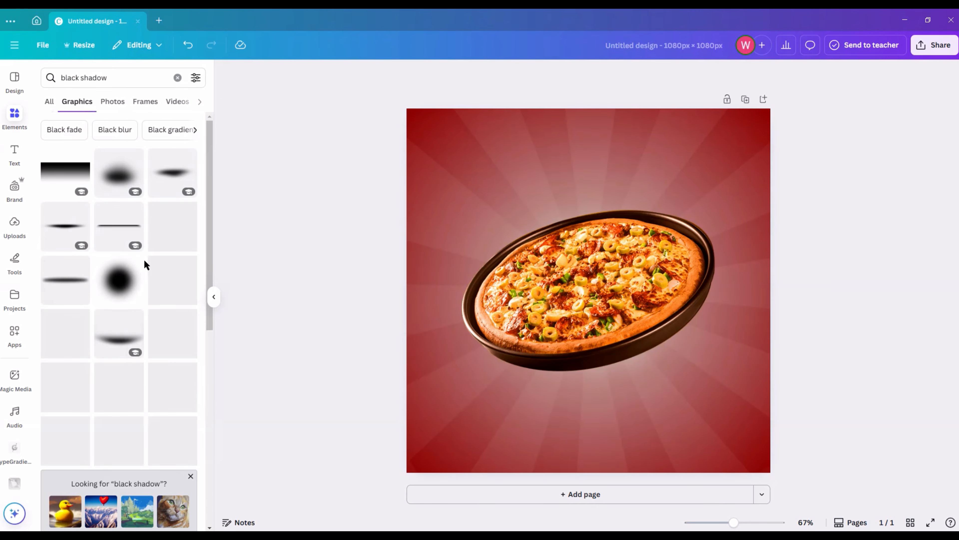
{"action": "scroll", "coordinate": [145, 276], "scroll_direction": "down", "scroll_amount": 1}
{"action": "scroll", "coordinate": [144, 276], "scroll_direction": "up", "scroll_amount": 1}
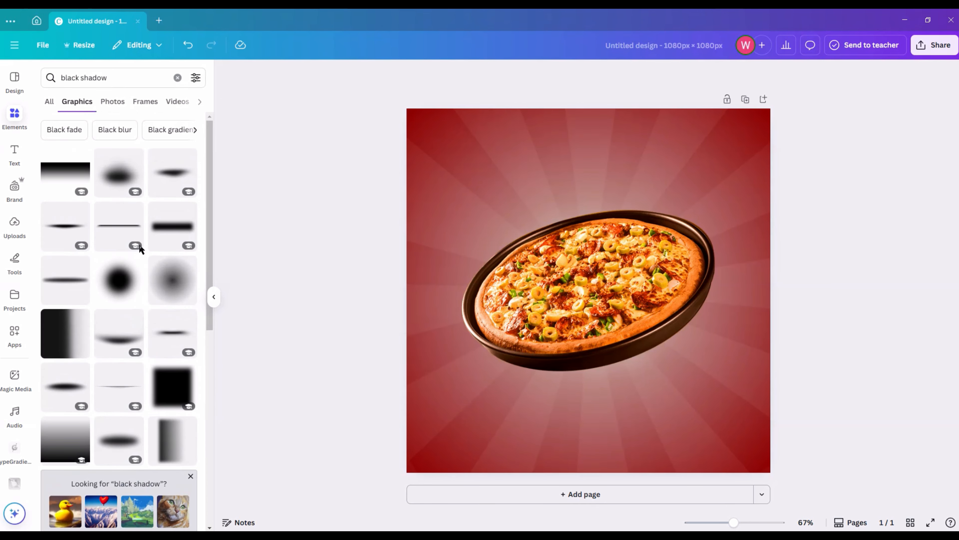
{"action": "left_click", "coordinate": [61, 229]}
Shrink the shadow and place it just beneath the pizza pan
{"action": "left_click_drag", "start_coordinate": [731, 313], "coordinate": [589, 305]}
{"action": "left_click_drag", "start_coordinate": [529, 298], "coordinate": [567, 414]}
{"action": "left_click", "coordinate": [867, 283]}
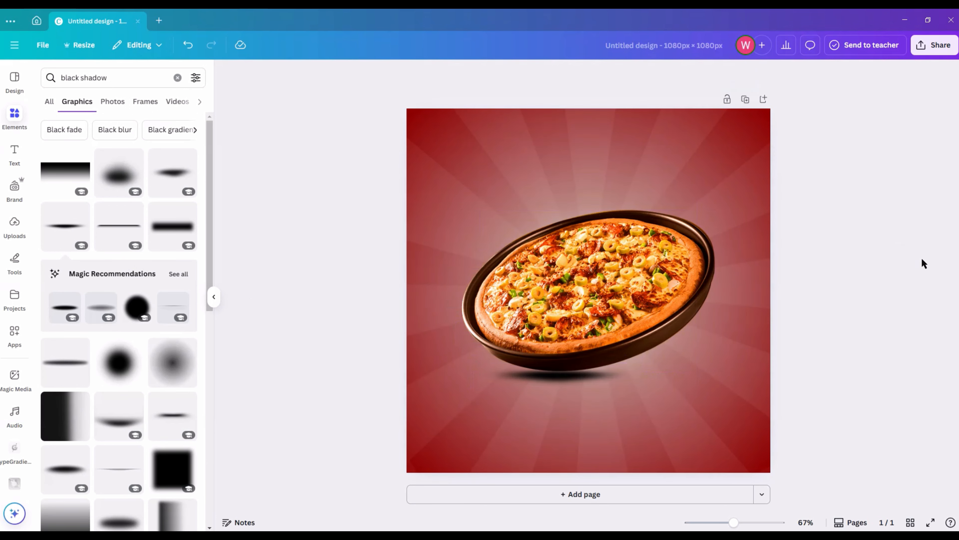
{"action": "left_click_drag", "start_coordinate": [555, 383], "coordinate": [556, 384]}
{"action": "left_click", "coordinate": [891, 300]}
Adjust the transparency of the shadow under the pizza so that it looks softer
{"action": "left_click", "coordinate": [583, 382]}
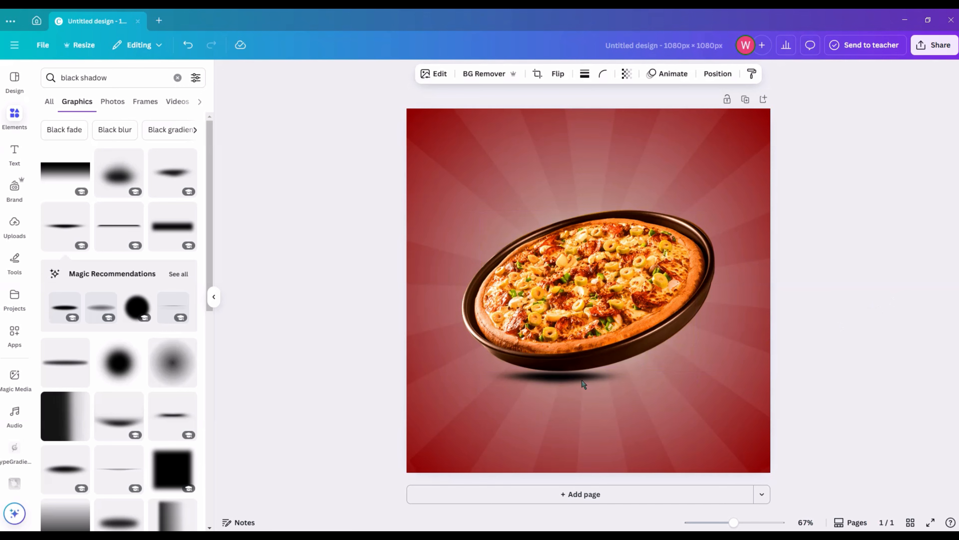
{"action": "left_click", "coordinate": [627, 74]}
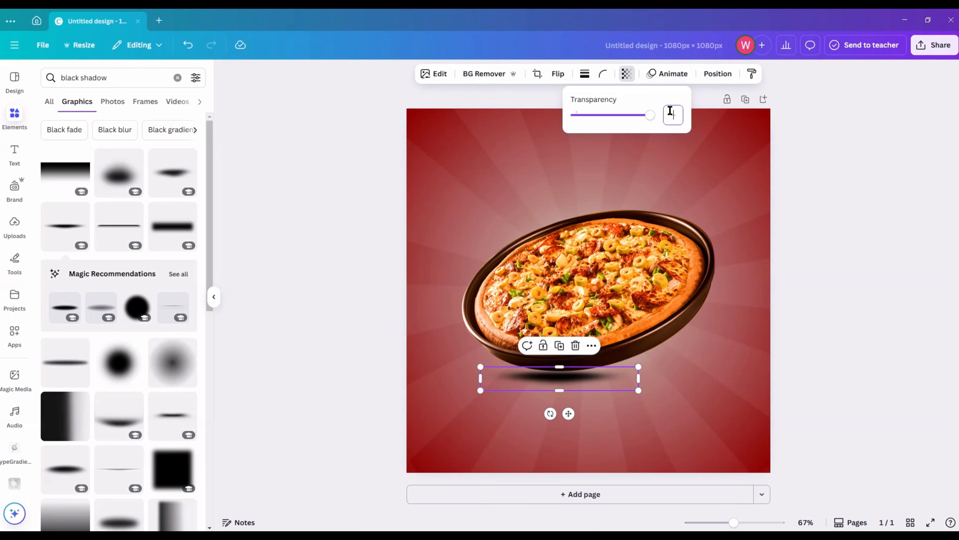
{"action": "left_click", "coordinate": [857, 250]}
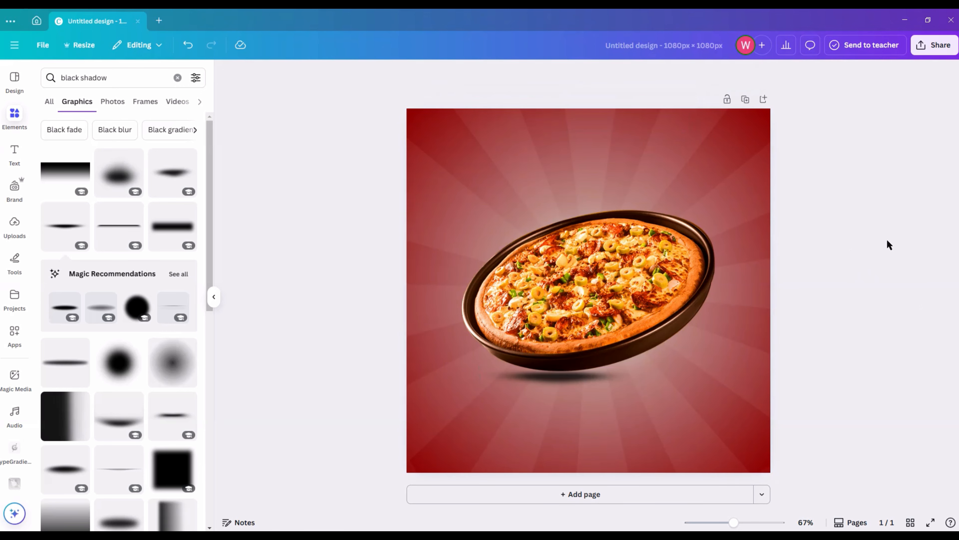
Add a subheading text box reading "delicious"
{"action": "left_click", "coordinate": [178, 78]}
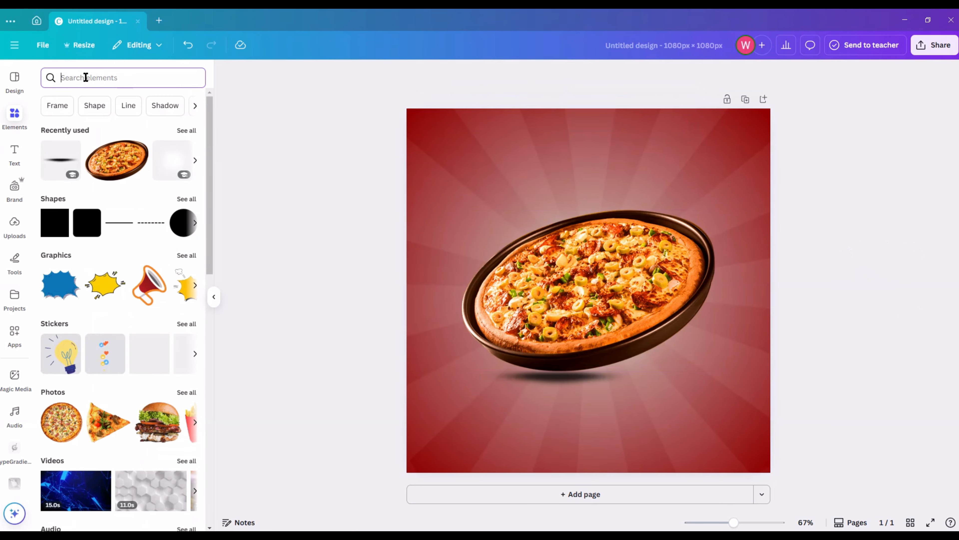
{"action": "left_click", "coordinate": [14, 153]}
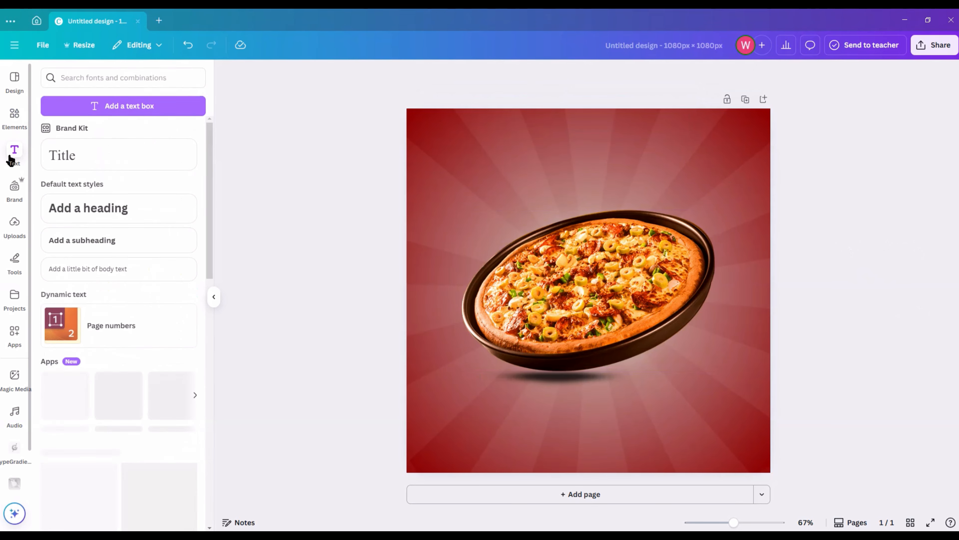
{"action": "left_click", "coordinate": [91, 242]}
{"action": "key", "text": "BackSpace"}
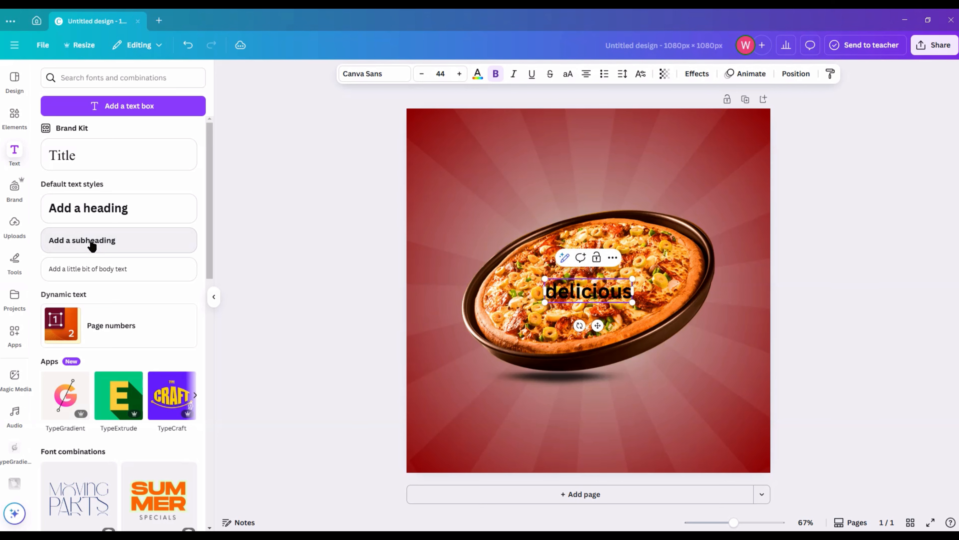
{"action": "left_click", "coordinate": [459, 143]}
Format the "delicious" text in light orange uppercase and move it above the pizza near the page's upper edge
{"action": "left_click", "coordinate": [598, 284]}
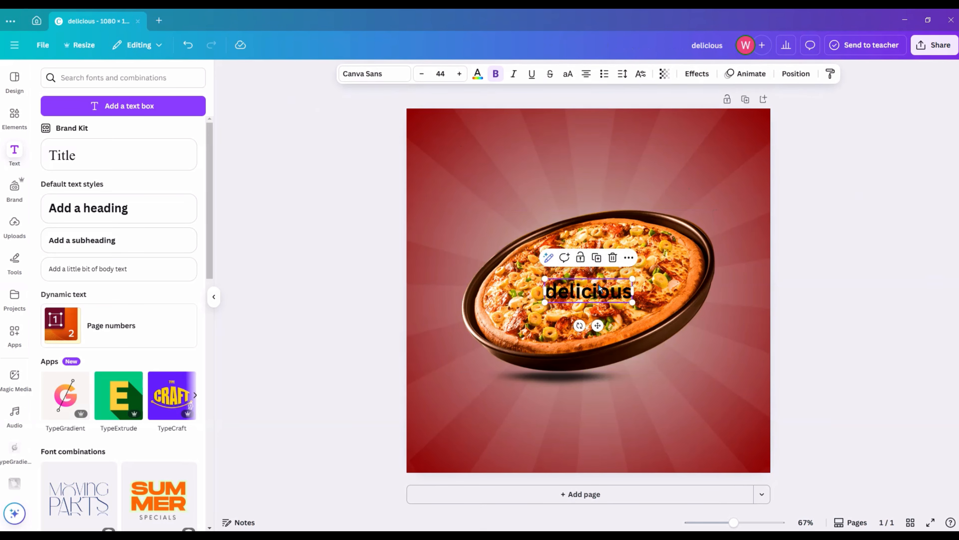
{"action": "left_click", "coordinate": [477, 74]}
{"action": "left_click", "coordinate": [165, 495]}
{"action": "left_click", "coordinate": [620, 299]}
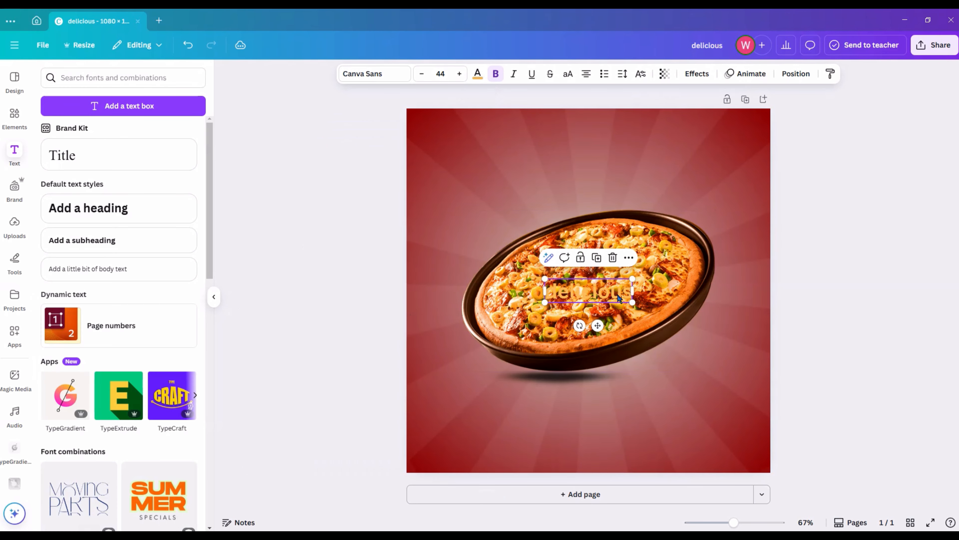
{"action": "left_click", "coordinate": [568, 74]}
{"action": "left_click_drag", "start_coordinate": [591, 290], "coordinate": [568, 173]}
{"action": "left_click", "coordinate": [883, 162]}
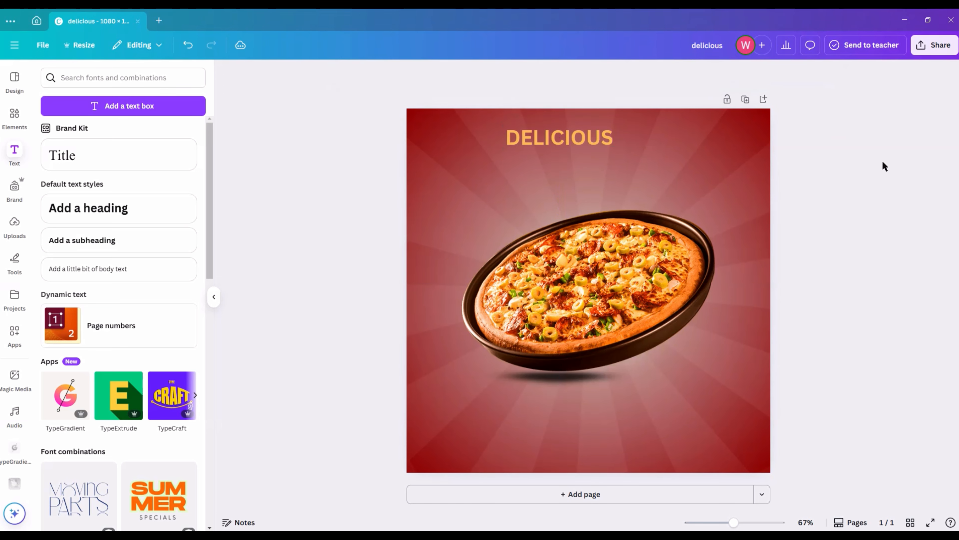
Add a second subheading text box reading "pizza" and set it to uppercase
{"action": "left_click", "coordinate": [139, 248]}
{"action": "key", "text": "BackSpace"}
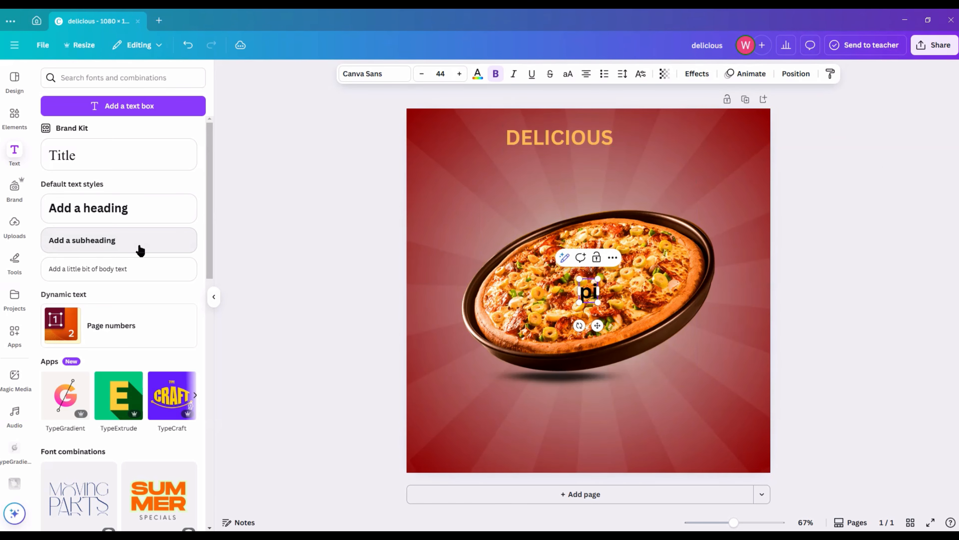
{"action": "left_click", "coordinate": [568, 73]}
Browse the font style categories and set the "PIZZA" text to the March font from the Vintage fonts
{"action": "left_click", "coordinate": [382, 75]}
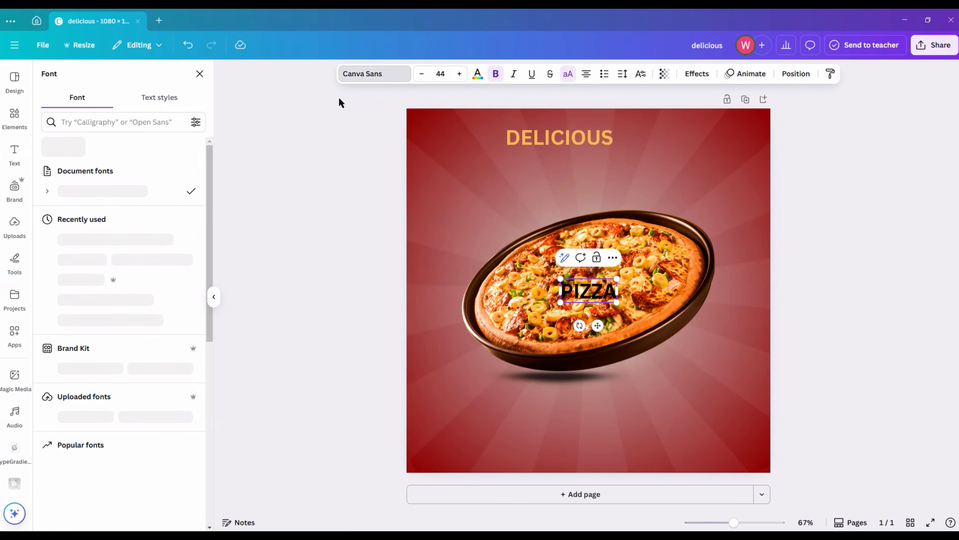
{"action": "left_click", "coordinate": [195, 148]}
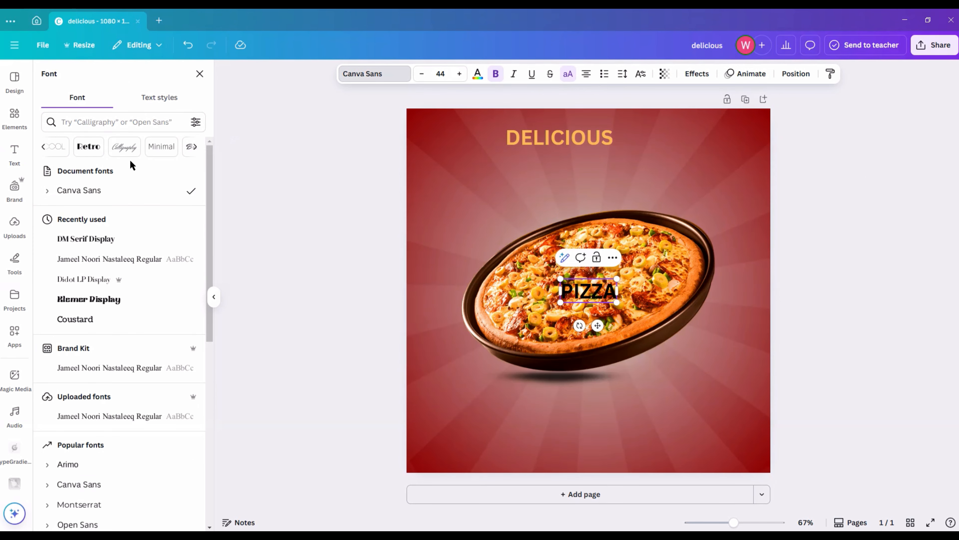
{"action": "left_click", "coordinate": [122, 146]}
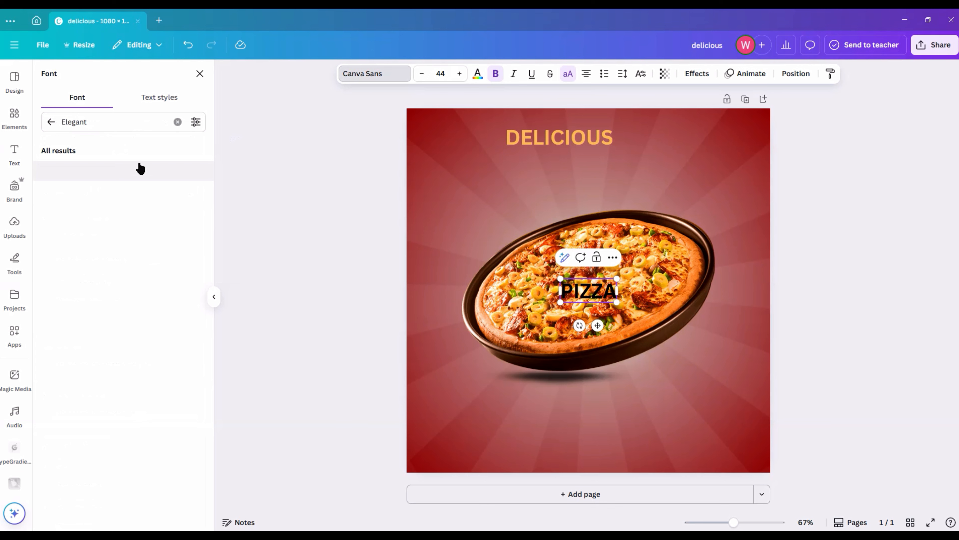
{"action": "left_click", "coordinate": [178, 122]}
{"action": "left_click", "coordinate": [190, 147]}
{"action": "left_click", "coordinate": [177, 121]}
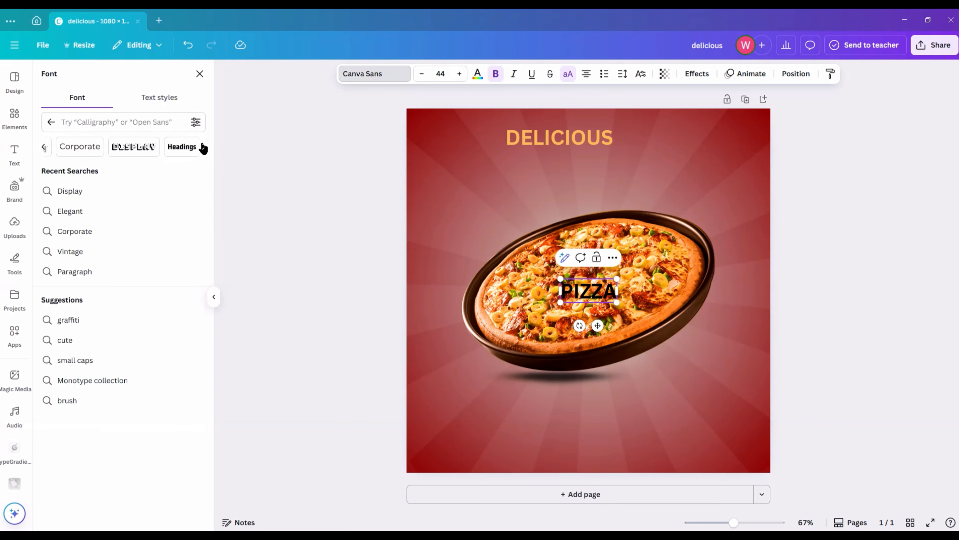
{"action": "left_click", "coordinate": [94, 150]}
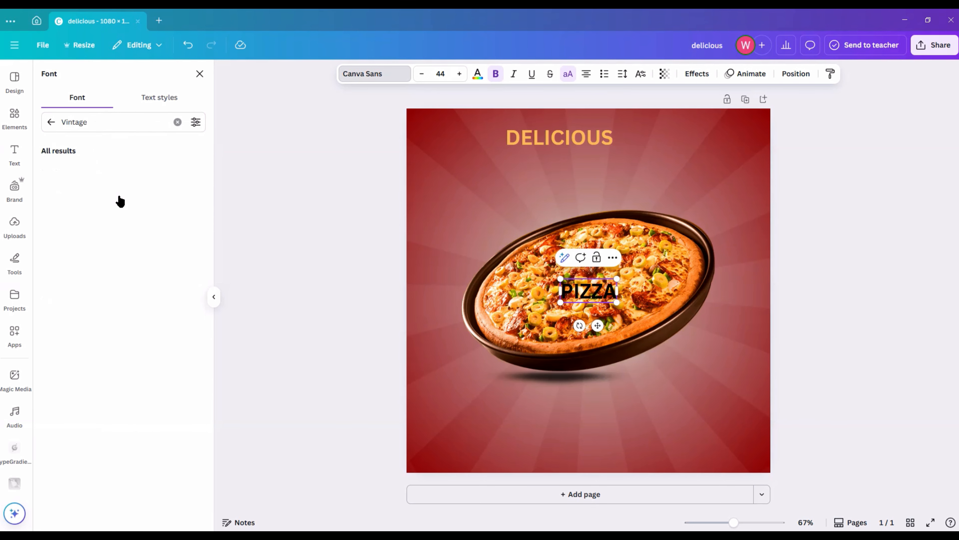
{"action": "scroll", "coordinate": [97, 427], "scroll_direction": "down", "scroll_amount": 2}
{"action": "left_click", "coordinate": [159, 442]}
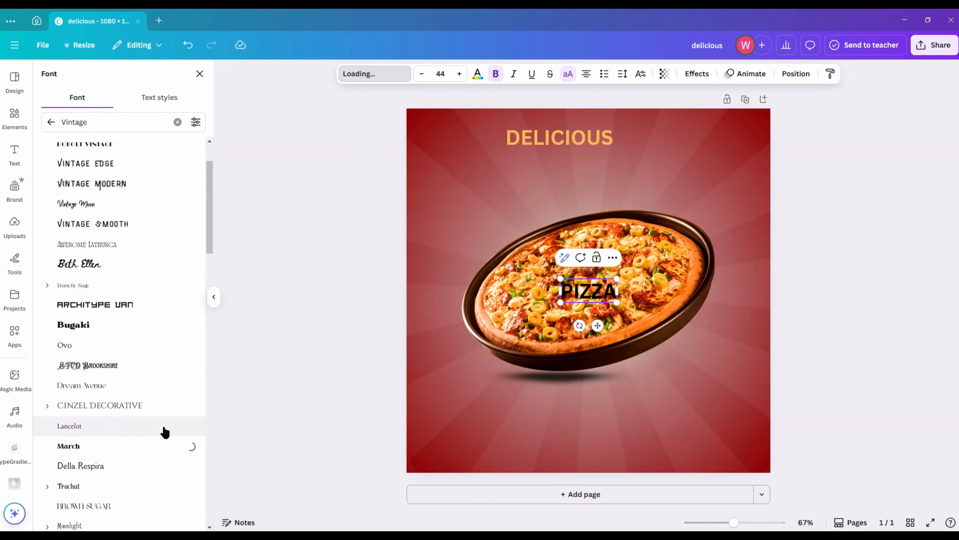
{"action": "left_click", "coordinate": [477, 73]}
{"action": "left_click", "coordinate": [288, 270]}
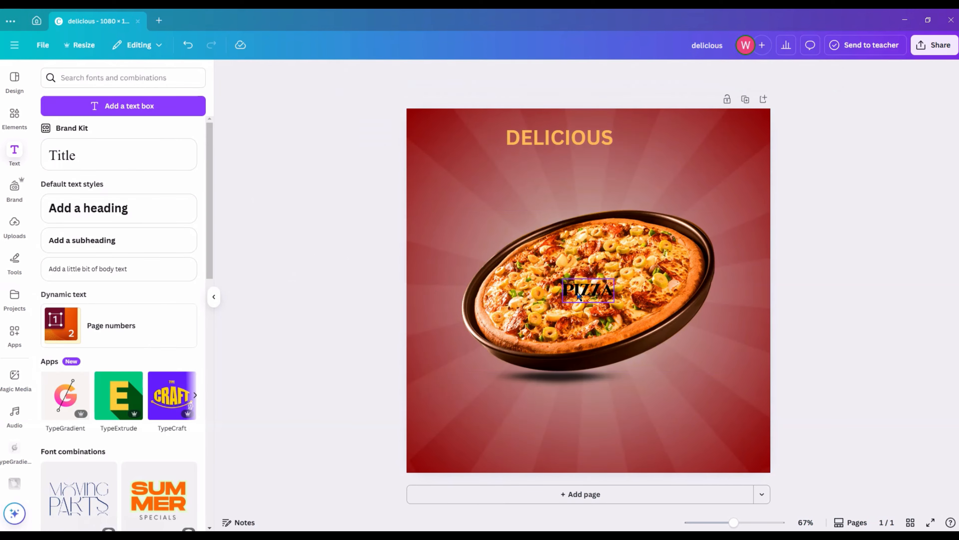
Enlarge the "PIZZA" text to size 139 and place it directly beneath "DELICIOUS", above the pizza
{"action": "left_click_drag", "start_coordinate": [599, 298], "coordinate": [669, 216]}
{"action": "left_click_drag", "start_coordinate": [575, 176], "coordinate": [575, 174]}
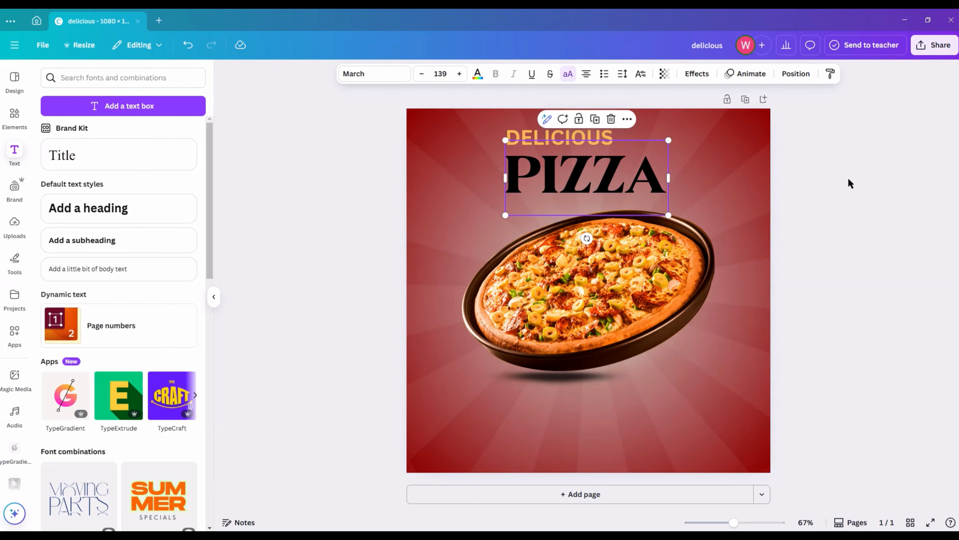
{"action": "left_click", "coordinate": [849, 179]}
Set the "PIZZA" text color to white
{"action": "left_click", "coordinate": [609, 173]}
{"action": "left_click", "coordinate": [478, 76]}
{"action": "left_click", "coordinate": [193, 411]}
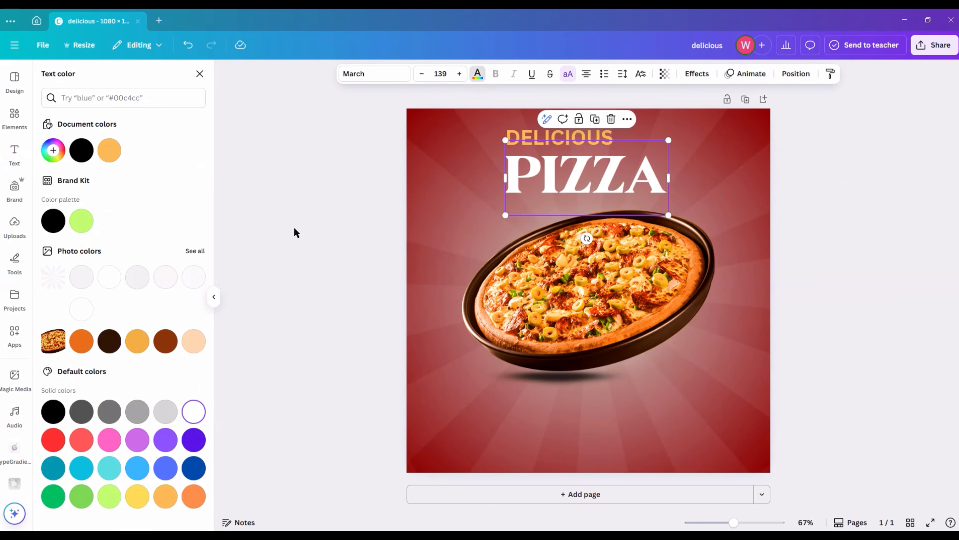
{"action": "left_click", "coordinate": [295, 231]}
Enlarge the "PIZZA" text to size 154 and center it horizontally above the pizza
{"action": "left_click", "coordinate": [594, 178]}
{"action": "left_click", "coordinate": [670, 216]}
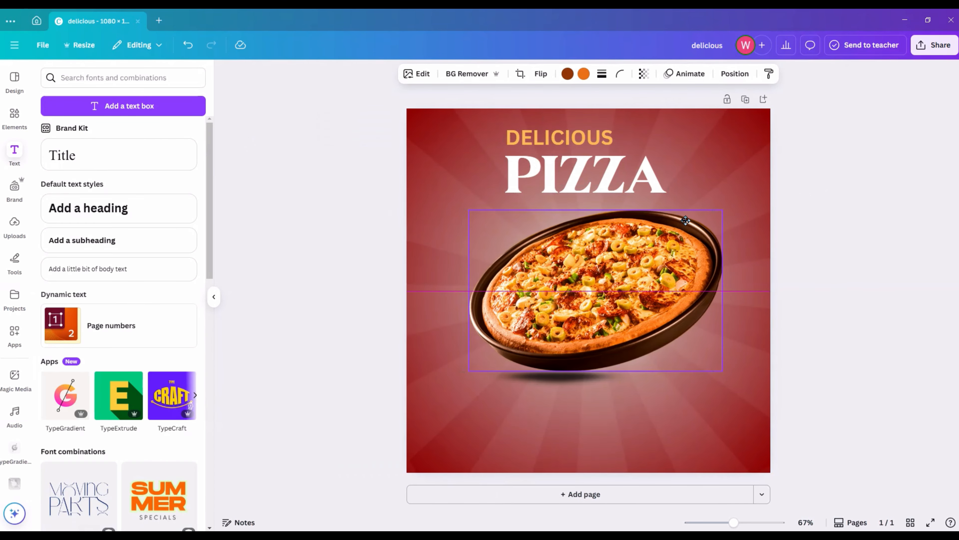
{"action": "left_click", "coordinate": [651, 176]}
{"action": "left_click_drag", "start_coordinate": [669, 215], "coordinate": [685, 221]}
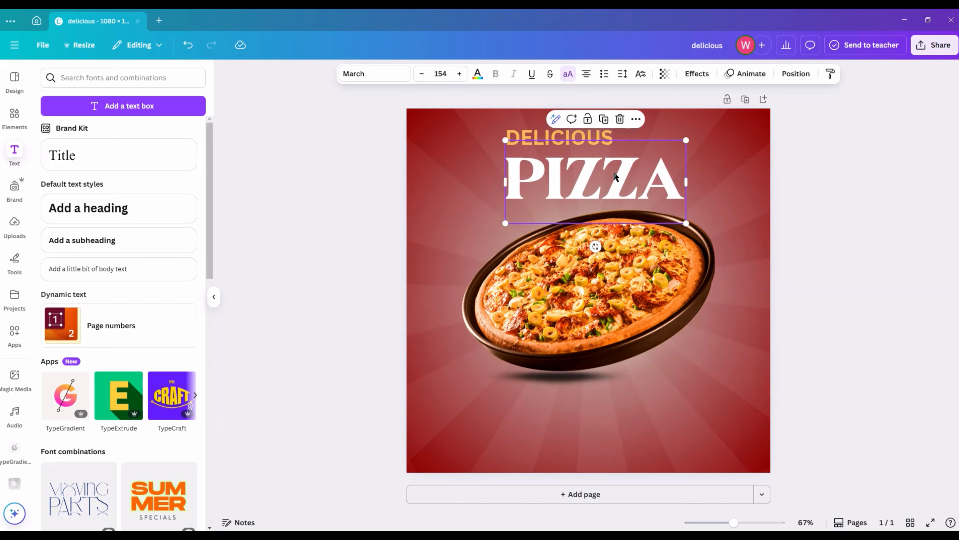
{"action": "left_click_drag", "start_coordinate": [616, 174], "coordinate": [609, 170]}
{"action": "left_click", "coordinate": [764, 177]}
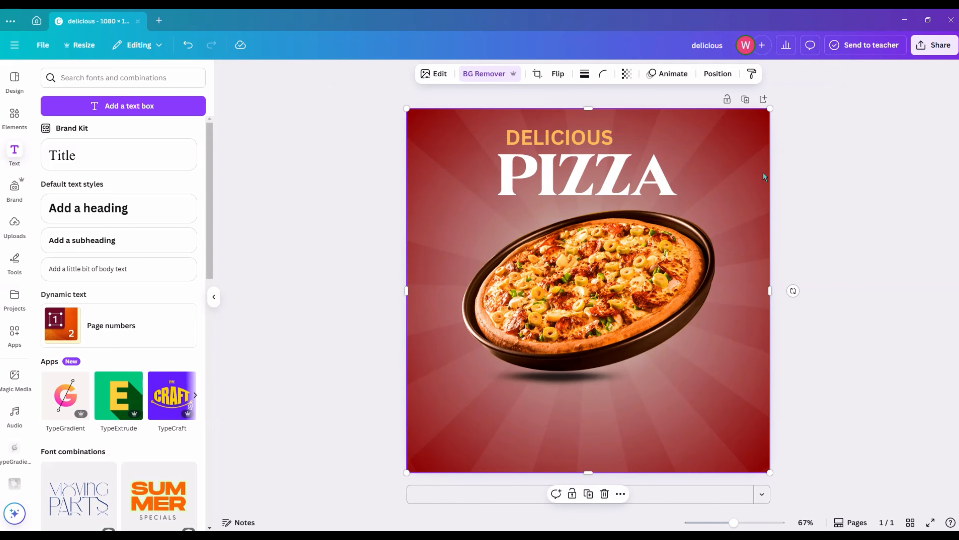
Enlarge the "DELICIOUS" text to size 49 and align its left edge with "PIZZA"
{"action": "left_click", "coordinate": [592, 135]}
{"action": "left_click_drag", "start_coordinate": [592, 136], "coordinate": [625, 154]}
{"action": "left_click_drag", "start_coordinate": [576, 145], "coordinate": [575, 143]}
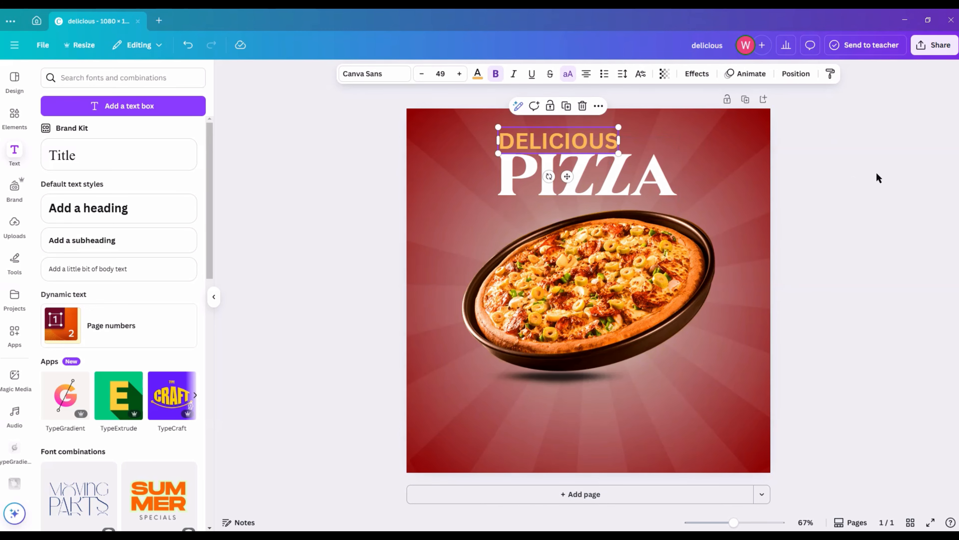
{"action": "left_click", "coordinate": [876, 177]}
Apply an Outline effect to the "PIZZA" text in black with a thickness of 10
{"action": "left_click", "coordinate": [589, 178]}
{"action": "left_click", "coordinate": [697, 73]}
{"action": "left_click", "coordinate": [181, 212]}
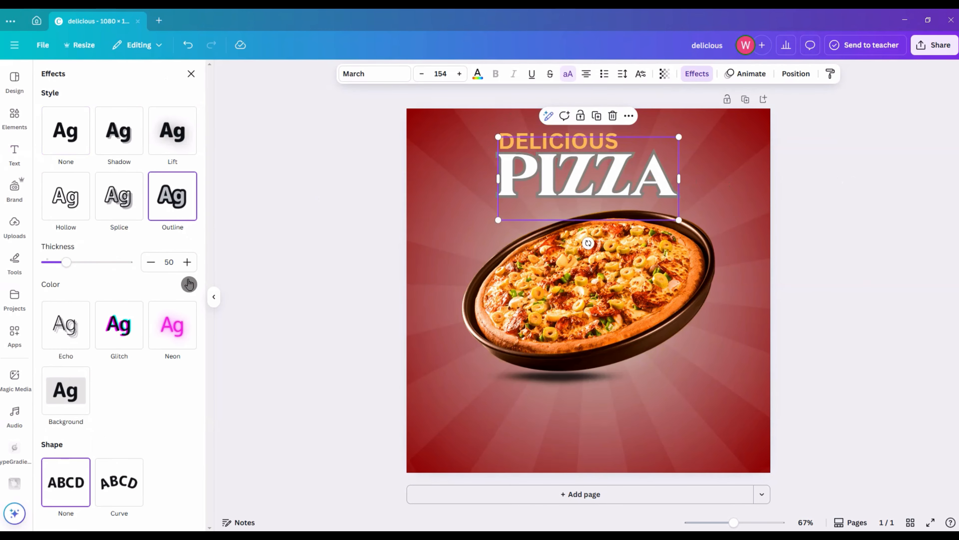
{"action": "left_click", "coordinate": [189, 284]}
{"action": "left_click", "coordinate": [50, 377]}
{"action": "double_click", "coordinate": [174, 262]}
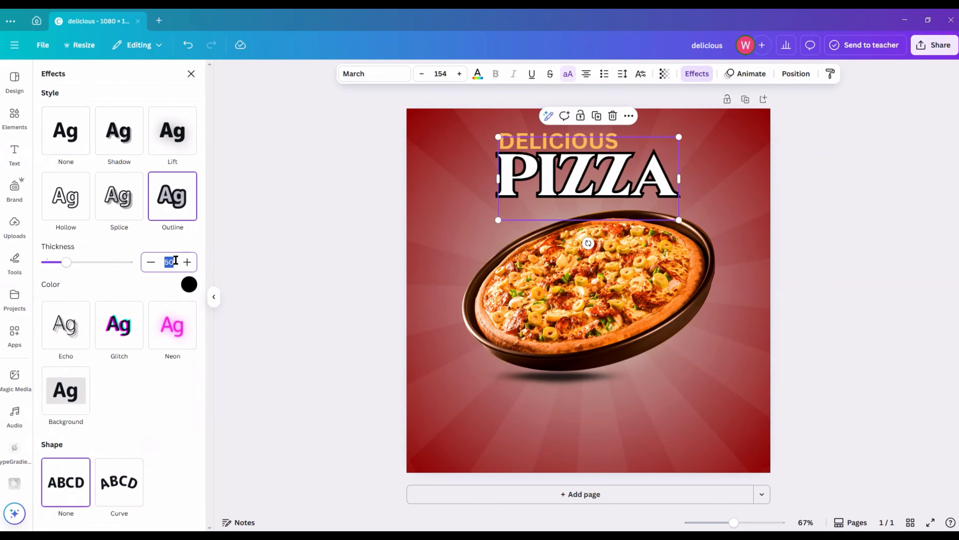
{"action": "key", "text": "Return"}
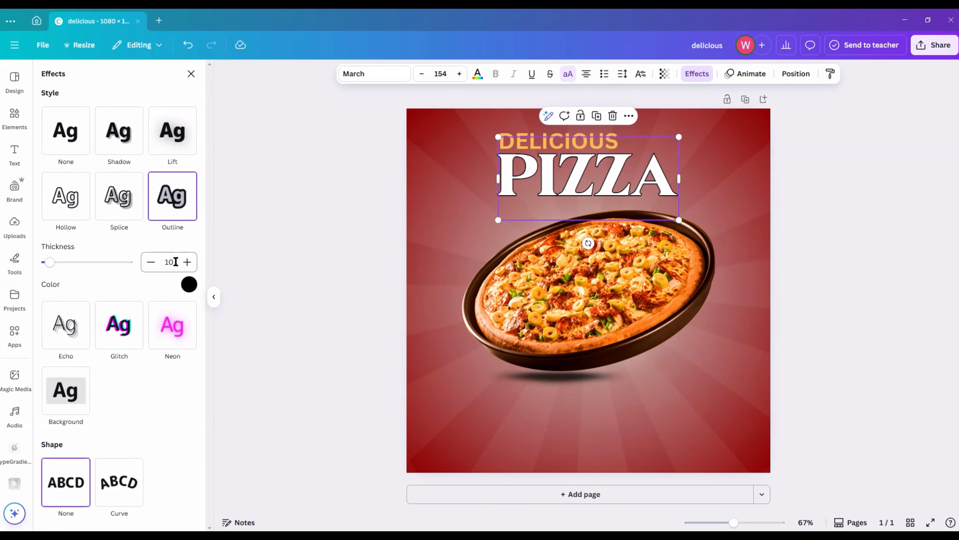
{"action": "left_click", "coordinate": [351, 232]}
Move the "DELICIOUS" text slightly up to leave a gap above "PIZZA"
{"action": "left_click", "coordinate": [546, 130]}
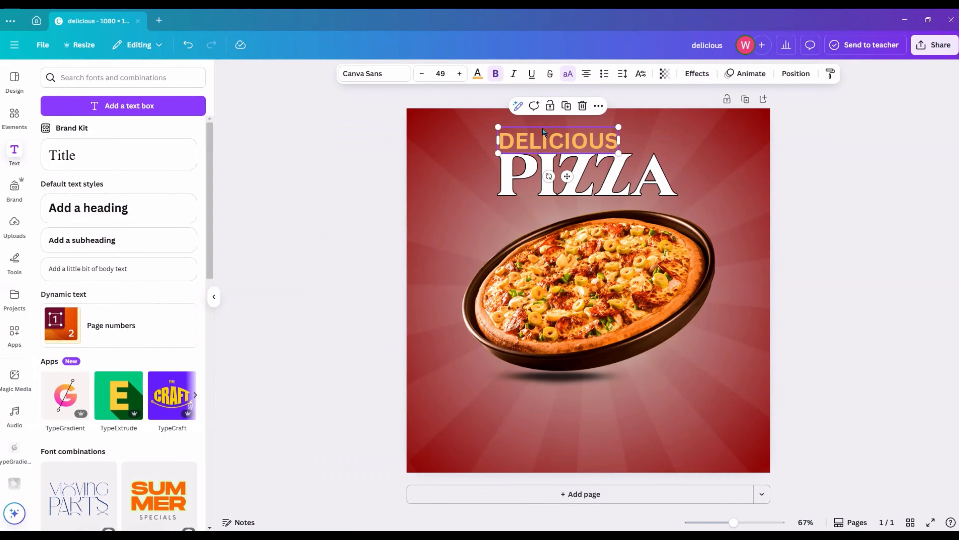
{"action": "left_click_drag", "start_coordinate": [544, 131], "coordinate": [544, 129]}
{"action": "left_click", "coordinate": [831, 188]}
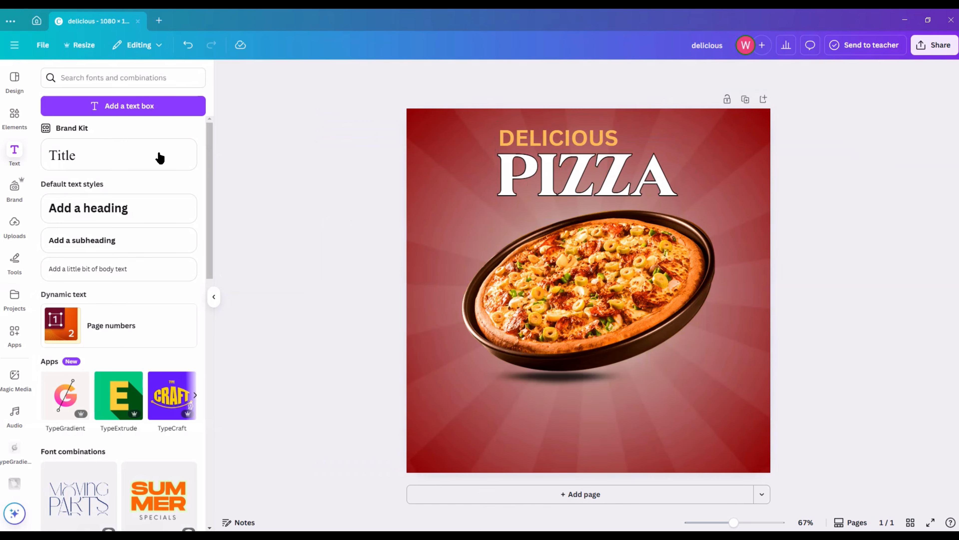
Find "pizza logo" graphics, add the chef holding a pizza, and place it small in the page's upper-left corner
{"action": "left_click", "coordinate": [7, 117]}
{"action": "left_click", "coordinate": [98, 77]}
{"action": "type", "text": "f"}
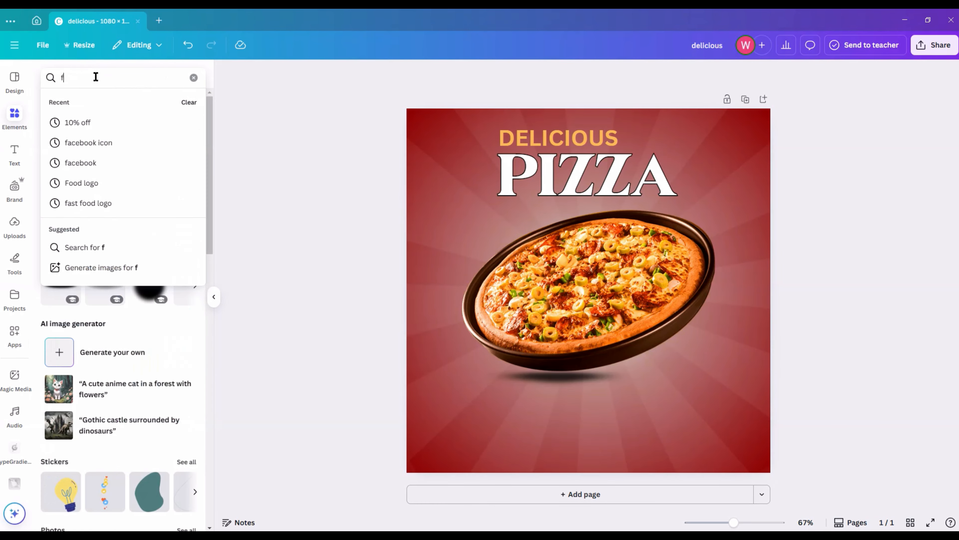
{"action": "key", "text": "BackSpace"}
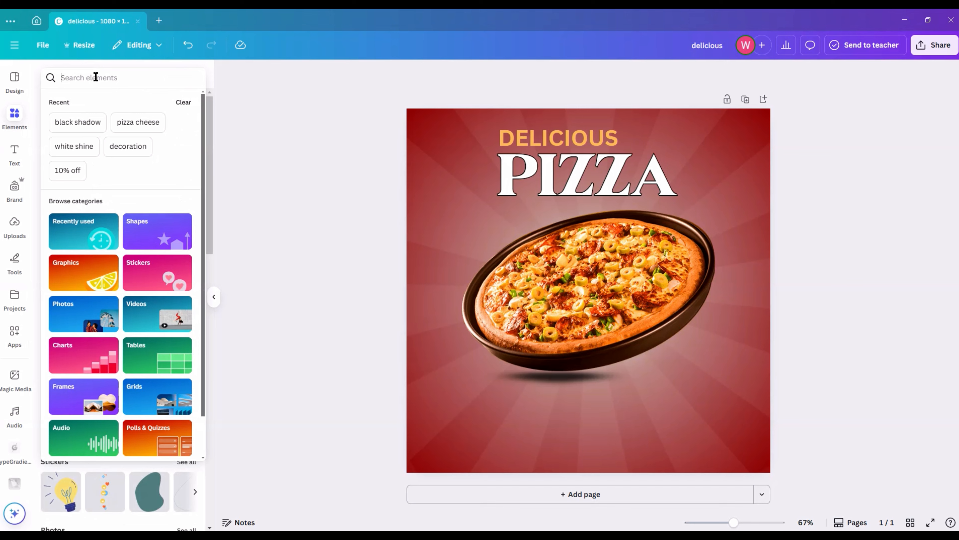
{"action": "type", "text": "pizza lo"}
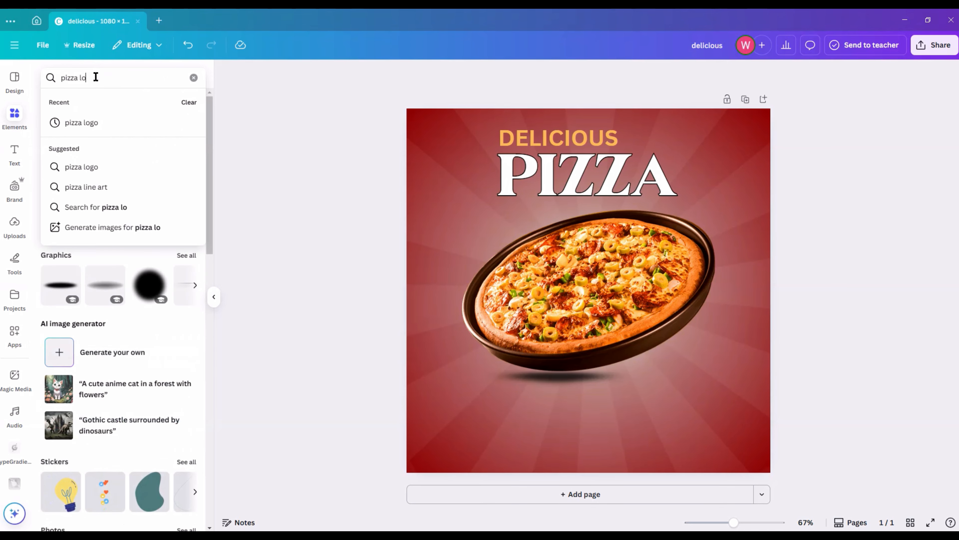
{"action": "type", "text": "go"}
{"action": "key", "text": "Return"}
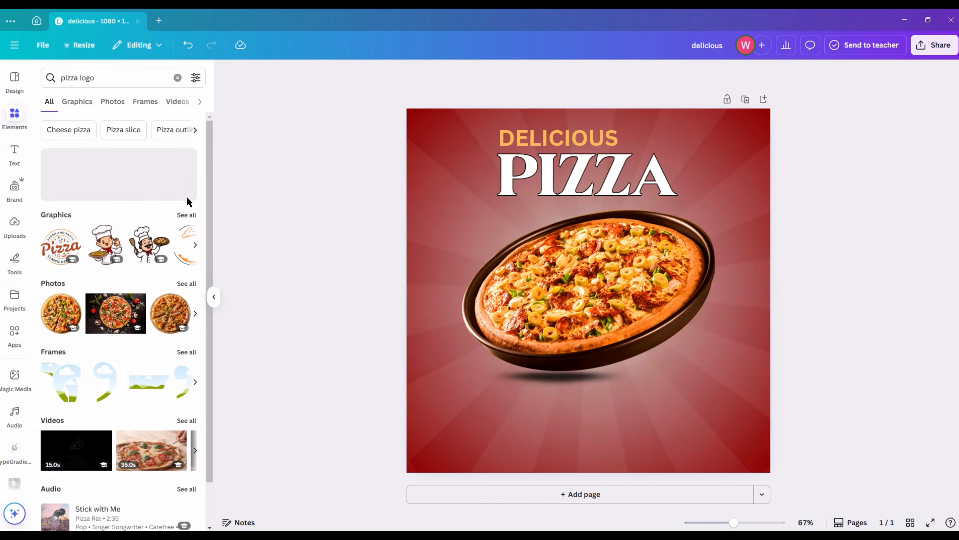
{"action": "left_click", "coordinate": [187, 215]}
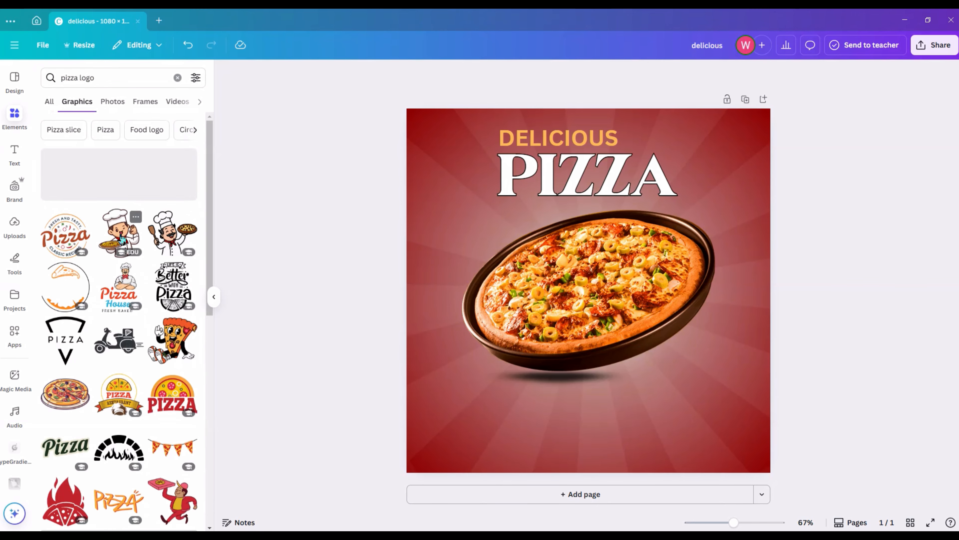
{"action": "left_click", "coordinate": [122, 240]}
{"action": "left_click_drag", "start_coordinate": [647, 364], "coordinate": [435, 167]}
{"action": "left_click", "coordinate": [272, 181]}
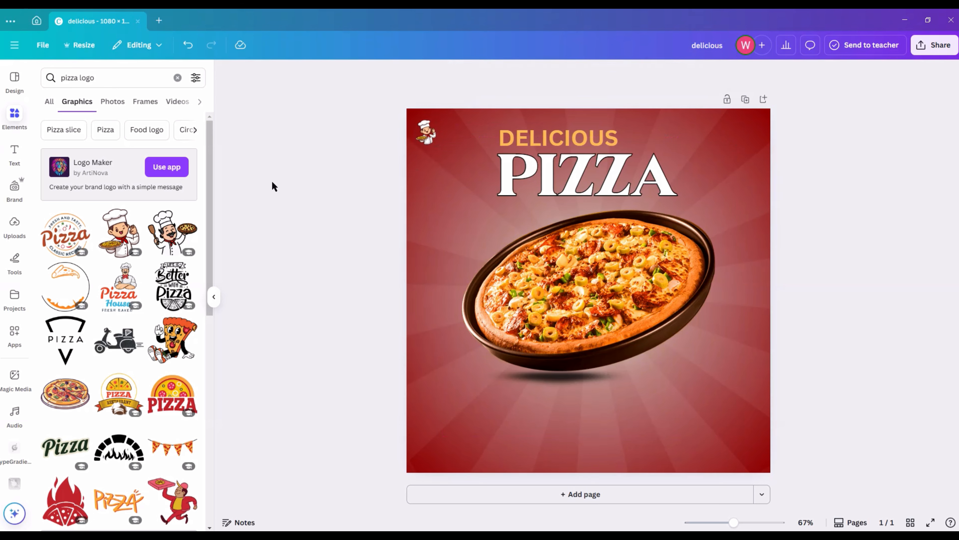
Add a rounded square, flatten it into a narrow button shape, and center it below the pizza
{"action": "left_click", "coordinate": [14, 153]}
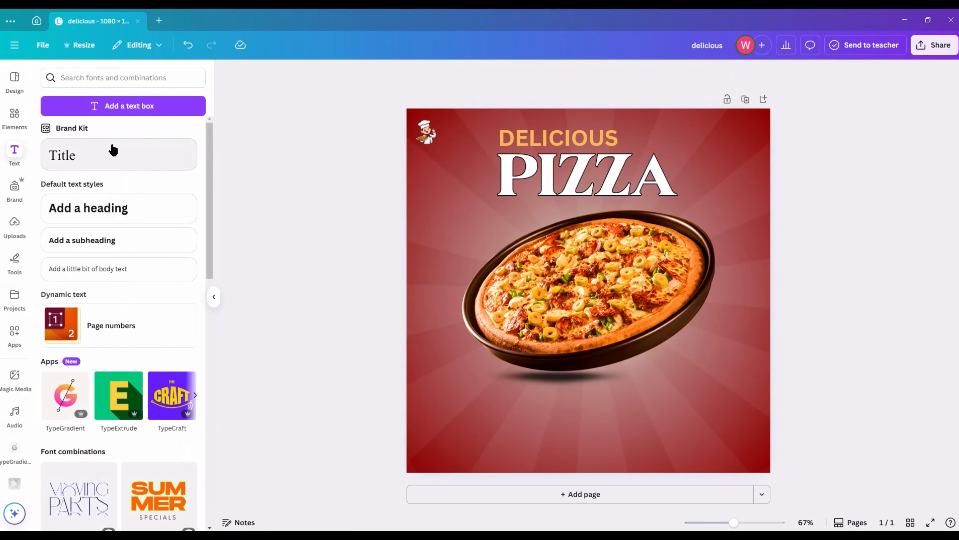
{"action": "left_click", "coordinate": [15, 114]}
{"action": "left_click", "coordinate": [181, 77]}
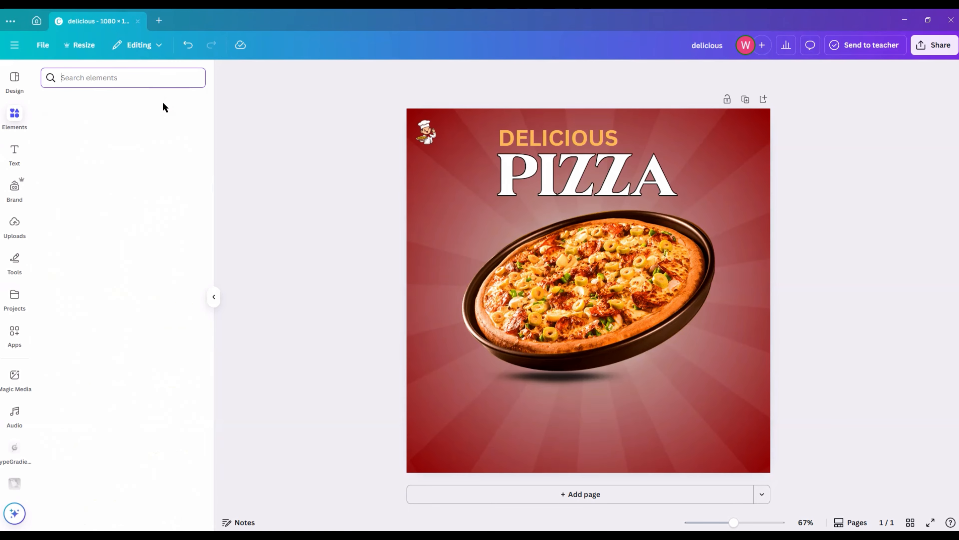
{"action": "left_click", "coordinate": [87, 225]}
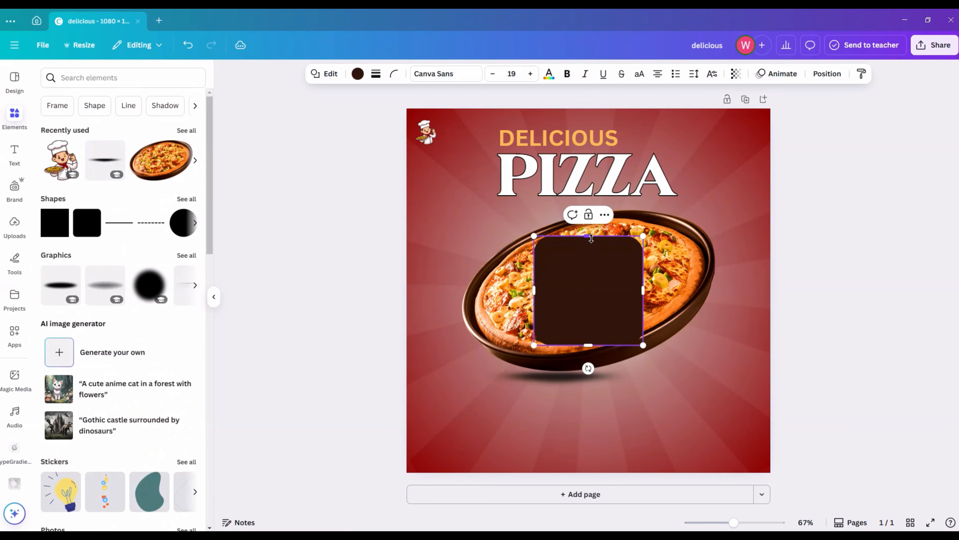
{"action": "left_click_drag", "start_coordinate": [591, 238], "coordinate": [591, 308]}
{"action": "left_click_drag", "start_coordinate": [536, 327], "coordinate": [543, 327]}
{"action": "left_click", "coordinate": [891, 278]}
{"action": "left_click_drag", "start_coordinate": [611, 333], "coordinate": [610, 402]}
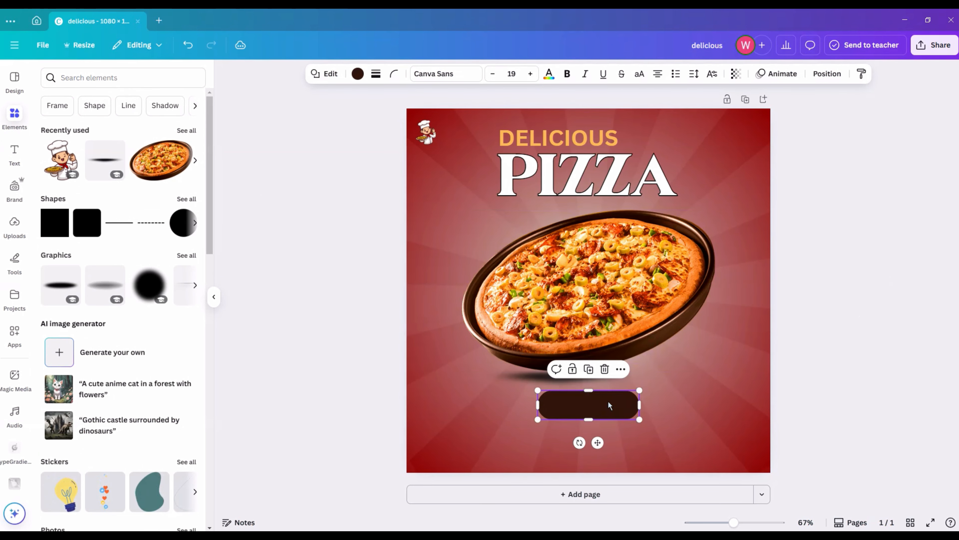
Fill the button shape below the pizza with white
{"action": "left_click", "coordinate": [357, 73]}
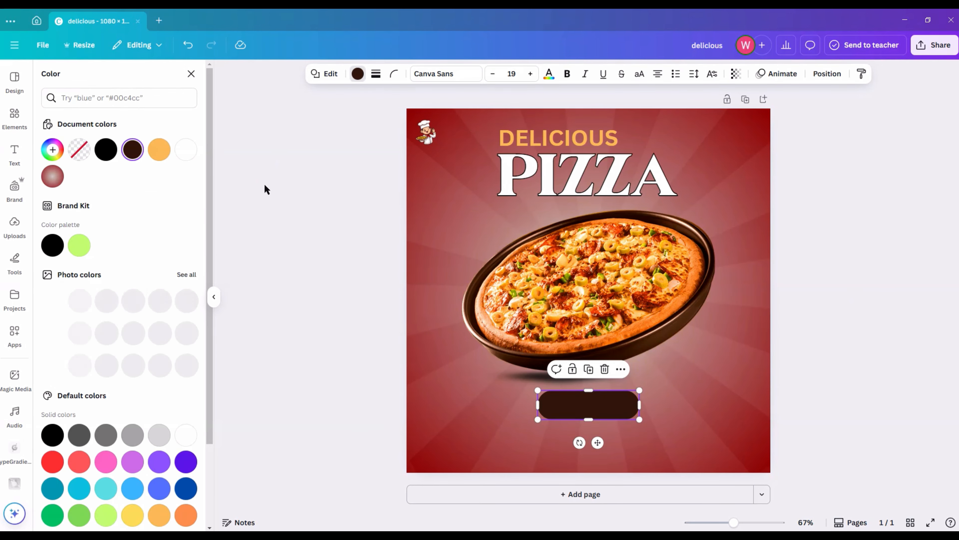
{"action": "left_click", "coordinate": [185, 433]}
{"action": "left_click", "coordinate": [214, 297]}
{"action": "left_click", "coordinate": [282, 295]}
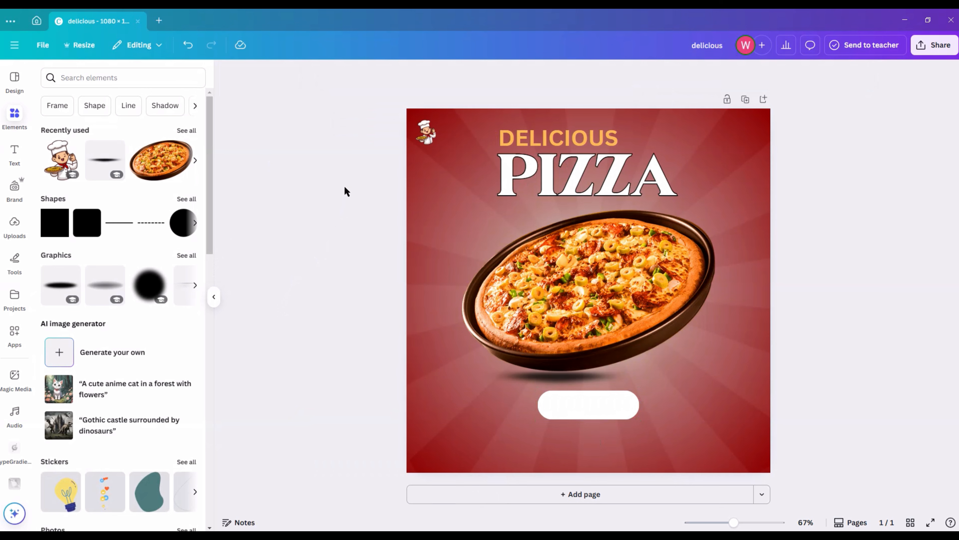
Add a subheading text box reading "order now" and set it to uppercase
{"action": "left_click", "coordinate": [15, 153]}
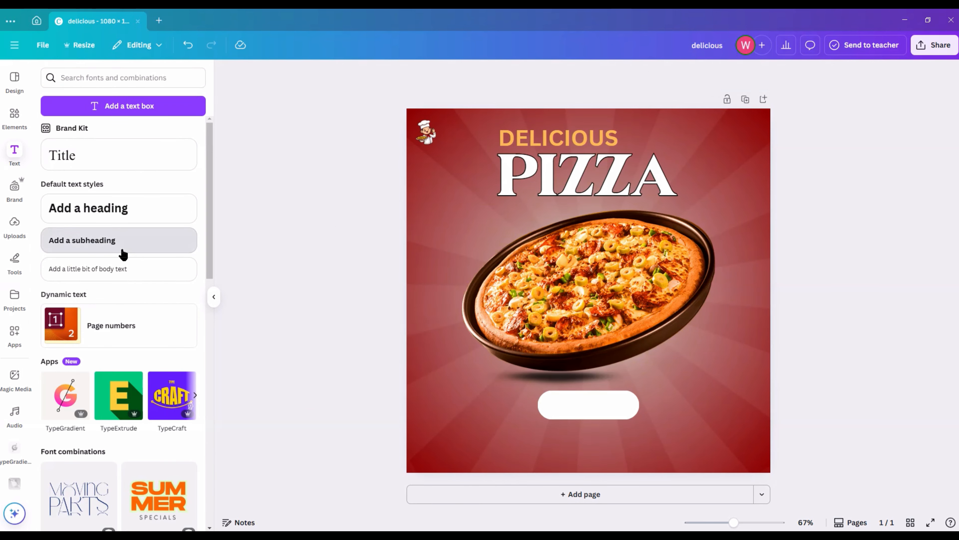
{"action": "left_click", "coordinate": [119, 240]}
{"action": "type", "text": "a"}
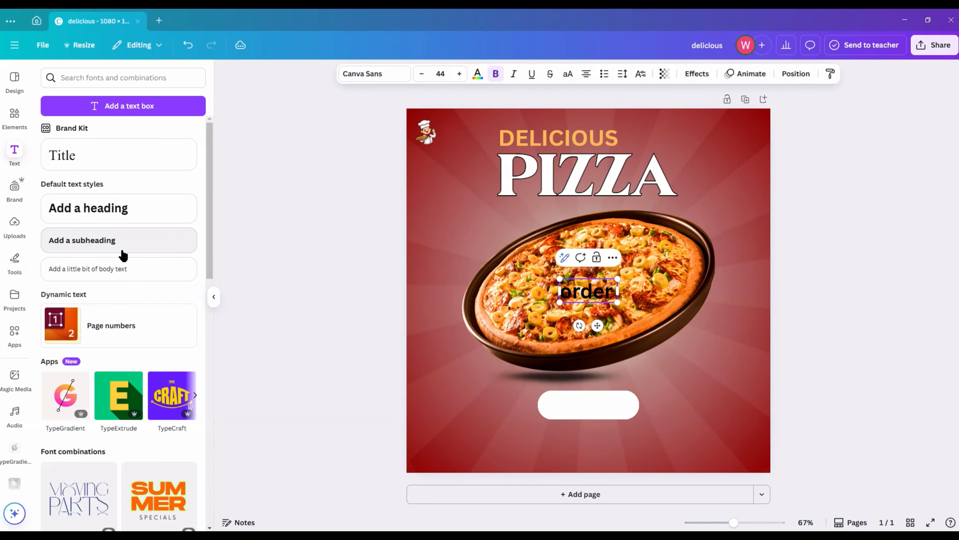
{"action": "left_click", "coordinate": [568, 74]}
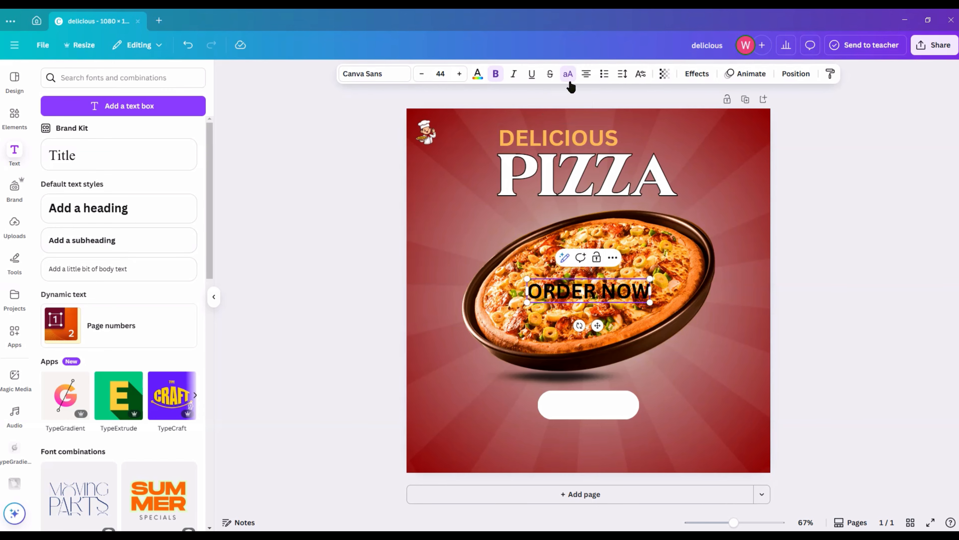
{"action": "left_click", "coordinate": [496, 74]}
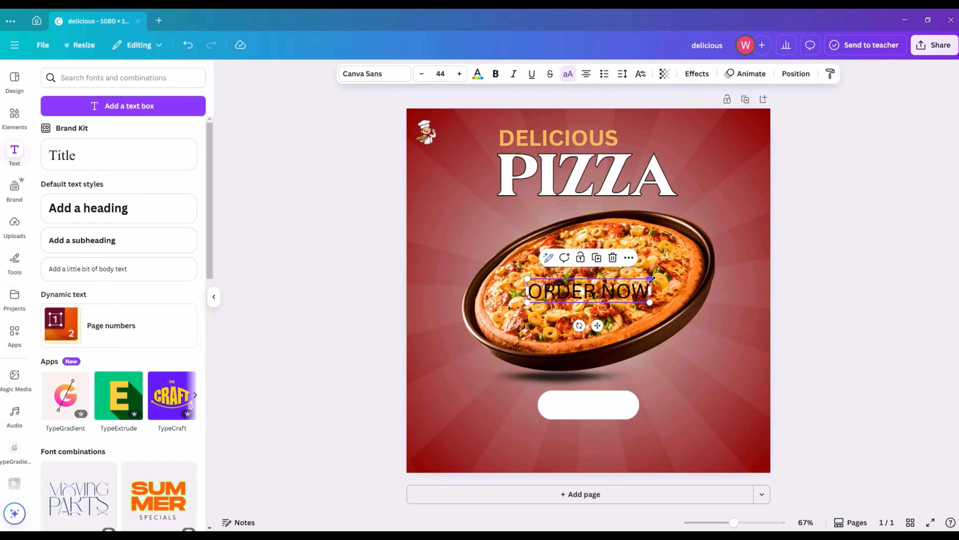
Shrink the "ORDER NOW" text to fit the white button shape and center it there in bold
{"action": "left_click_drag", "start_coordinate": [650, 278], "coordinate": [589, 291]}
{"action": "left_click_drag", "start_coordinate": [566, 326], "coordinate": [599, 434]}
{"action": "left_click_drag", "start_coordinate": [558, 399], "coordinate": [531, 393]}
{"action": "left_click", "coordinate": [833, 335]}
{"action": "left_click", "coordinate": [550, 401]}
{"action": "left_click_drag", "start_coordinate": [584, 434], "coordinate": [598, 436]}
{"action": "left_click", "coordinate": [916, 311]}
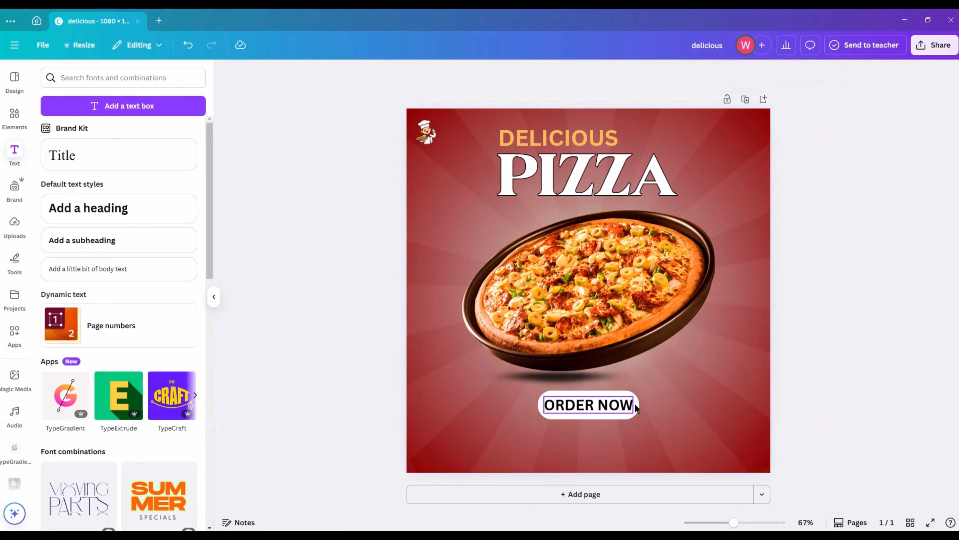
Find a "facebook icon", add the square one in white, and place it small near the page's upper-right corner
{"action": "left_click", "coordinate": [16, 114]}
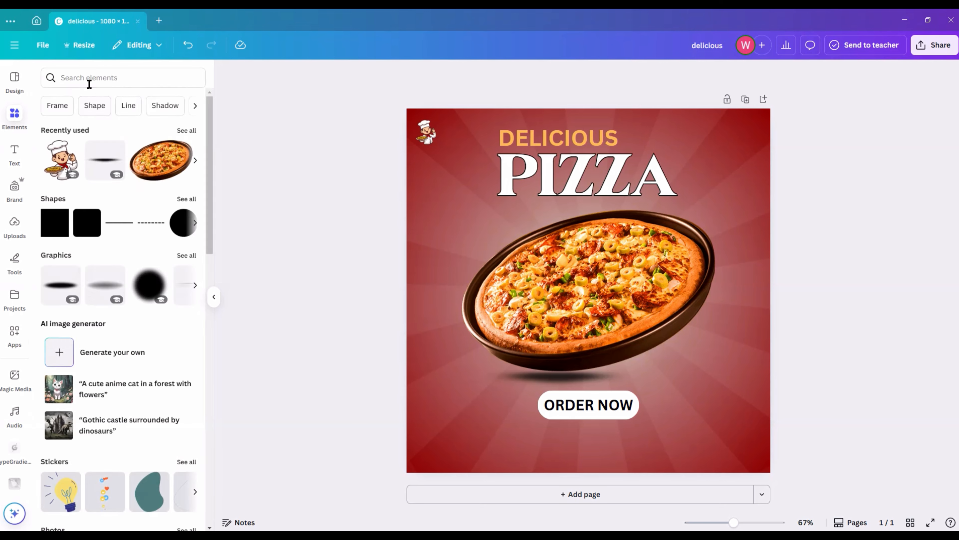
{"action": "left_click", "coordinate": [87, 77]}
{"action": "type", "text": "facebook icon"}
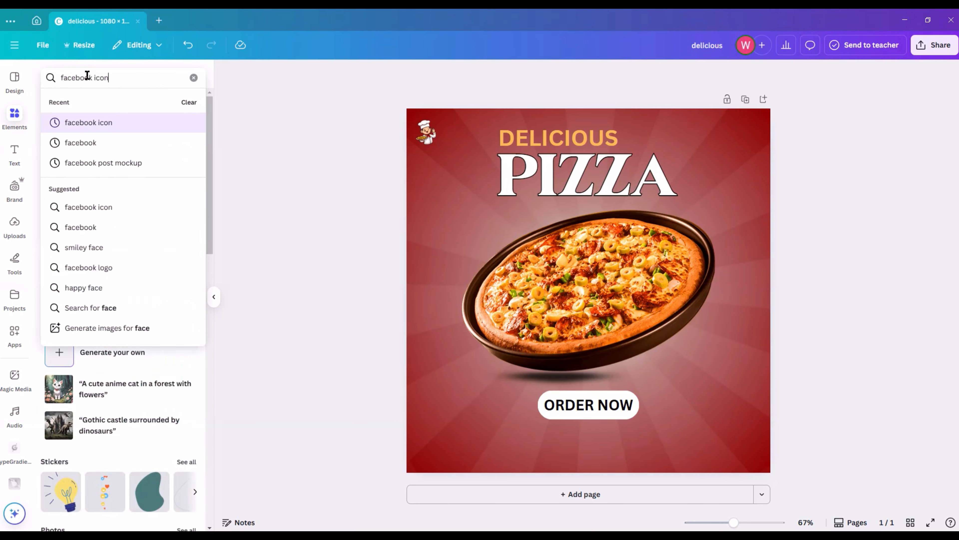
{"action": "key", "text": "Return"}
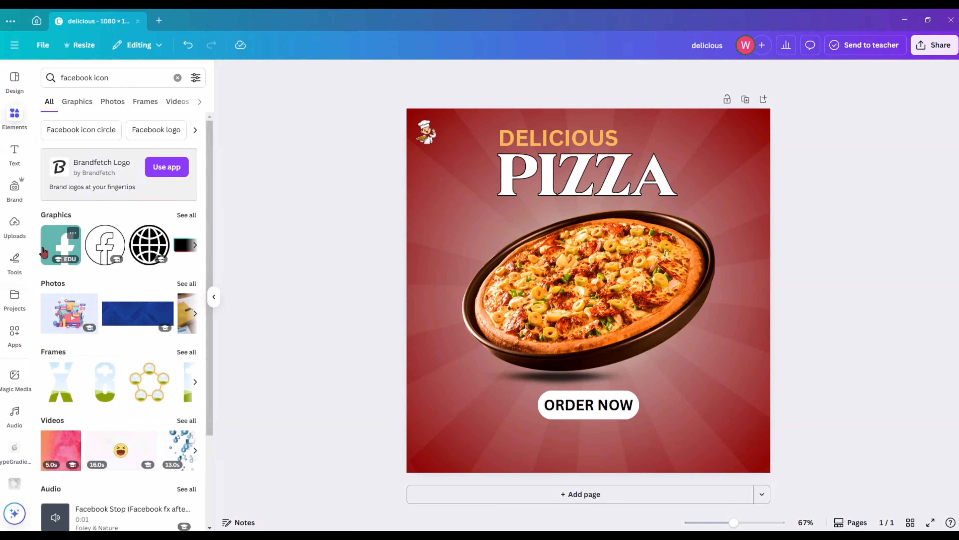
{"action": "left_click", "coordinate": [60, 245]}
{"action": "left_click", "coordinate": [540, 74]}
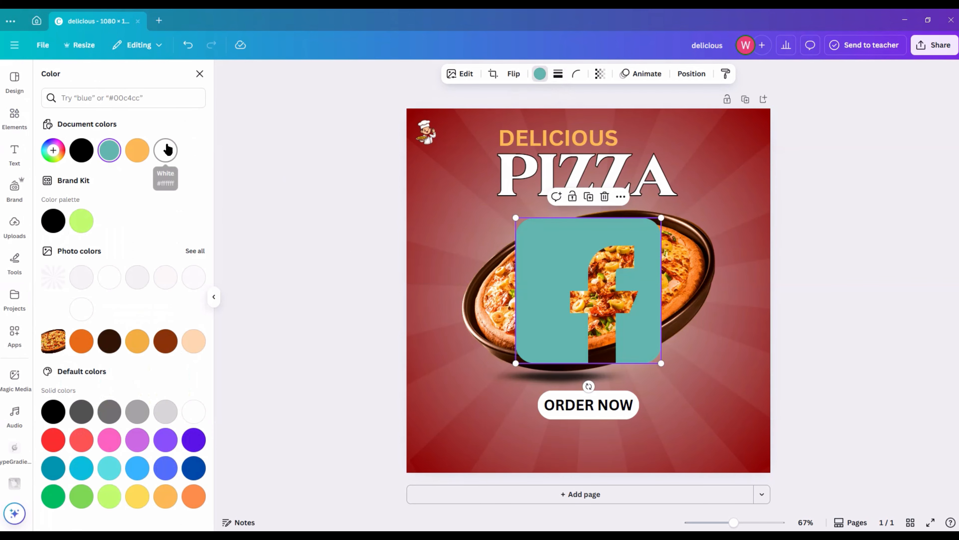
{"action": "left_click_drag", "start_coordinate": [515, 214], "coordinate": [729, 147]}
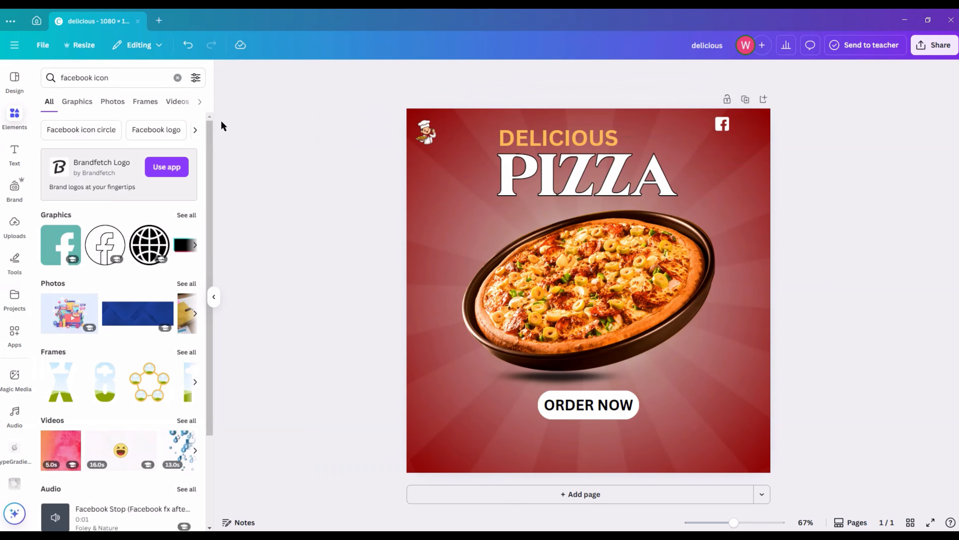
Find an "instagram icon" graphic and add the black outlined rounded-square one to the page
{"action": "left_click", "coordinate": [178, 77]}
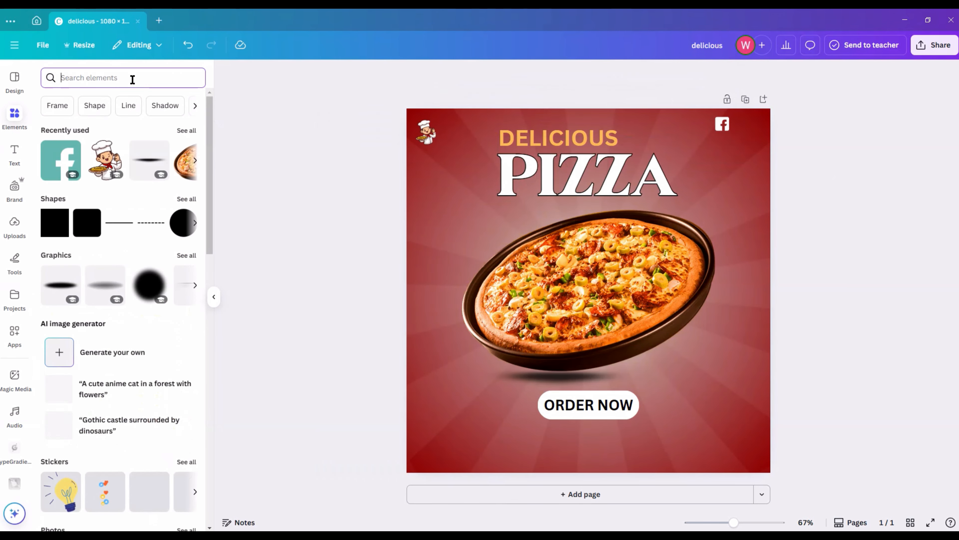
{"action": "type", "text": "in"}
{"action": "key", "text": "Down"}
{"action": "key", "text": "Down"}
{"action": "key", "text": "Return"}
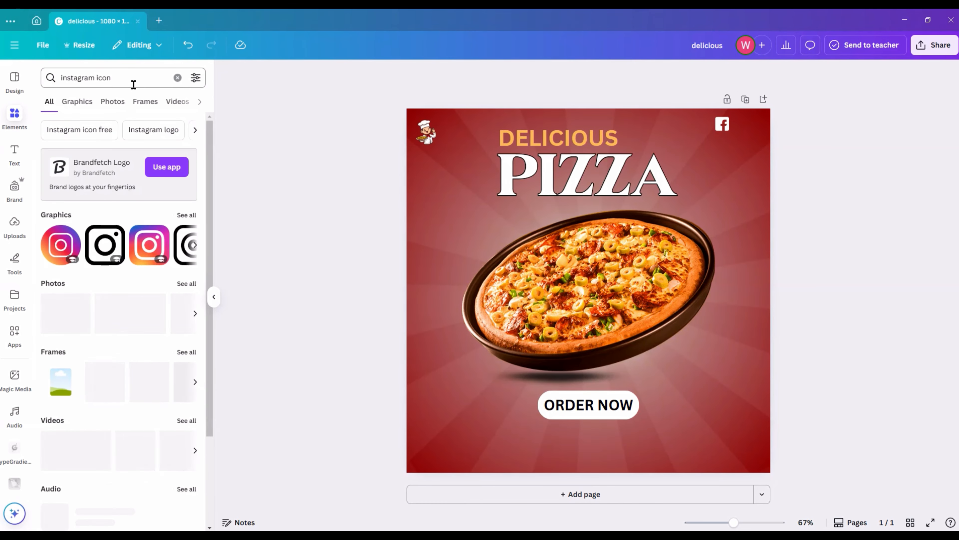
{"action": "left_click", "coordinate": [69, 247]}
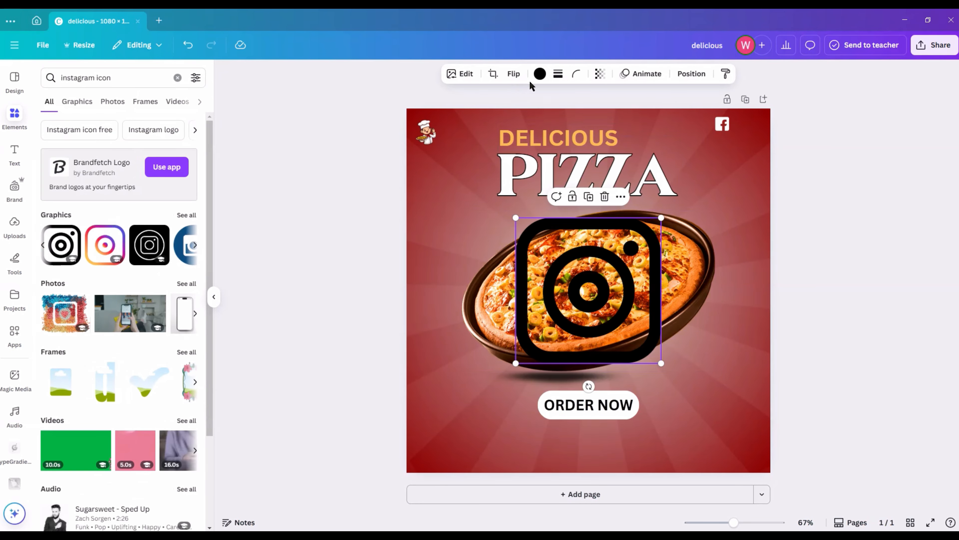
Recolor the Instagram icon white and shrink it into place just right of the Facebook icon
{"action": "left_click", "coordinate": [540, 73]}
{"action": "left_click_drag", "start_coordinate": [652, 347], "coordinate": [646, 345]}
{"action": "left_click_drag", "start_coordinate": [664, 386], "coordinate": [742, 128]}
{"action": "left_click", "coordinate": [811, 152]}
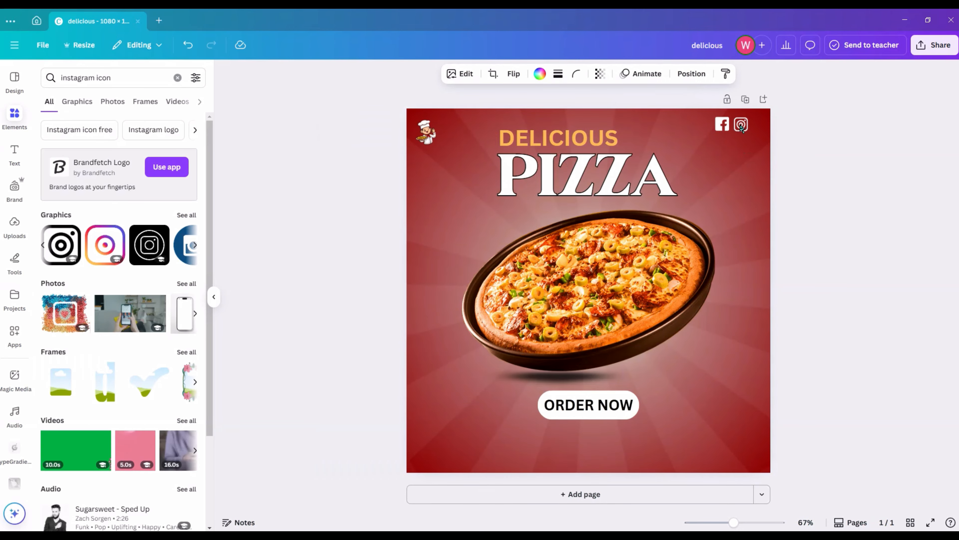
{"action": "left_click", "coordinate": [796, 144]}
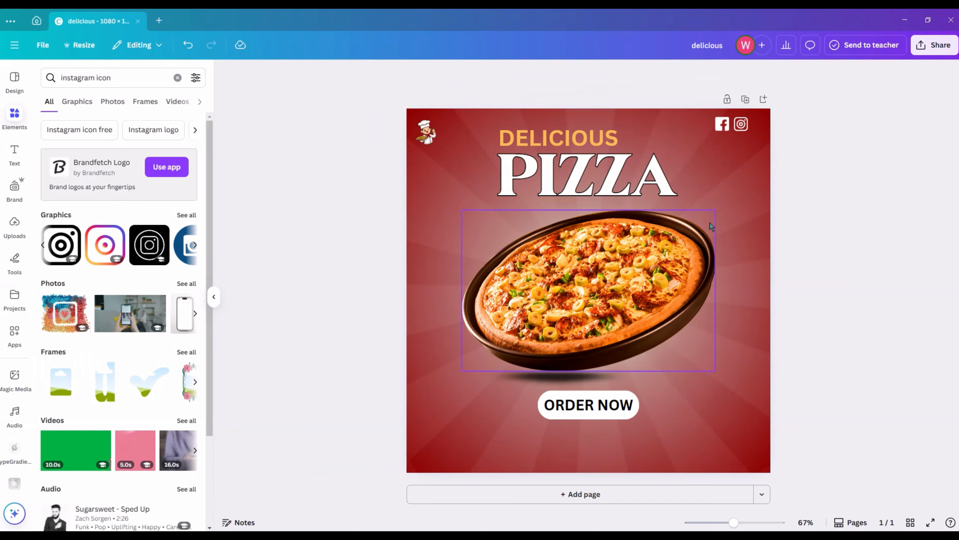
Find a "twitter icon" graphic and add the solid teal bird to the page
{"action": "left_click", "coordinate": [177, 78]}
{"action": "type", "text": "twi"}
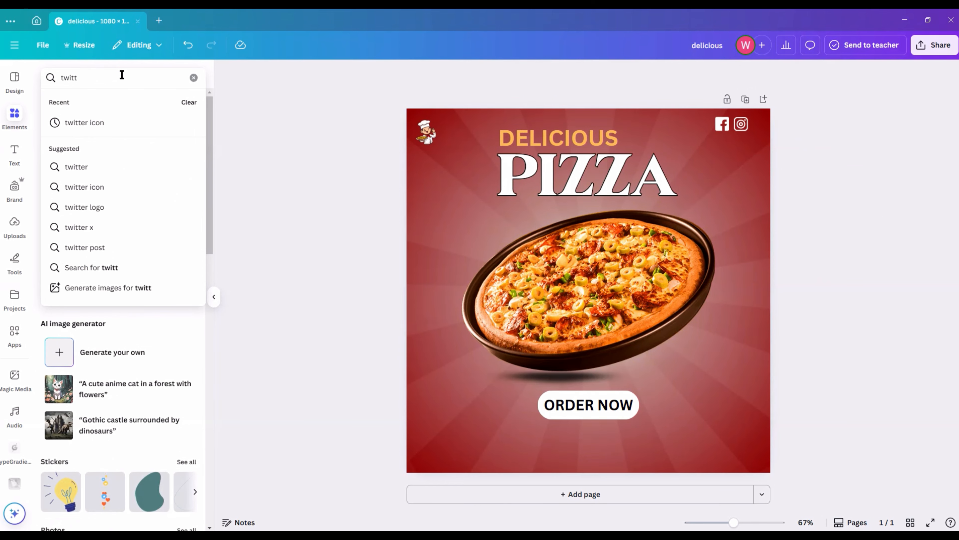
{"action": "type", "text": "tt"}
{"action": "key", "text": "Down"}
{"action": "key", "text": "Return"}
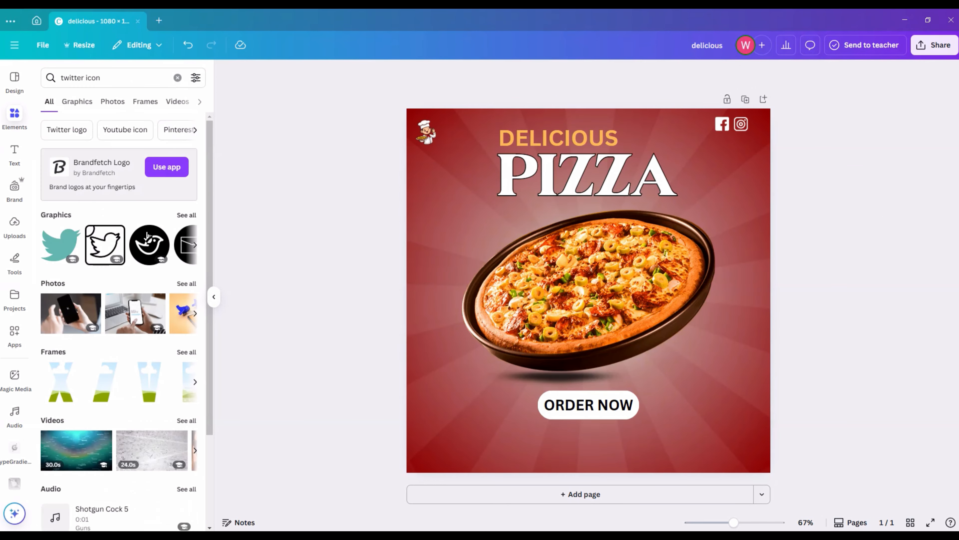
{"action": "left_click", "coordinate": [61, 244]}
Recolor the Twitter bird white and place it small at the end of the social icon row
{"action": "left_click", "coordinate": [540, 73]}
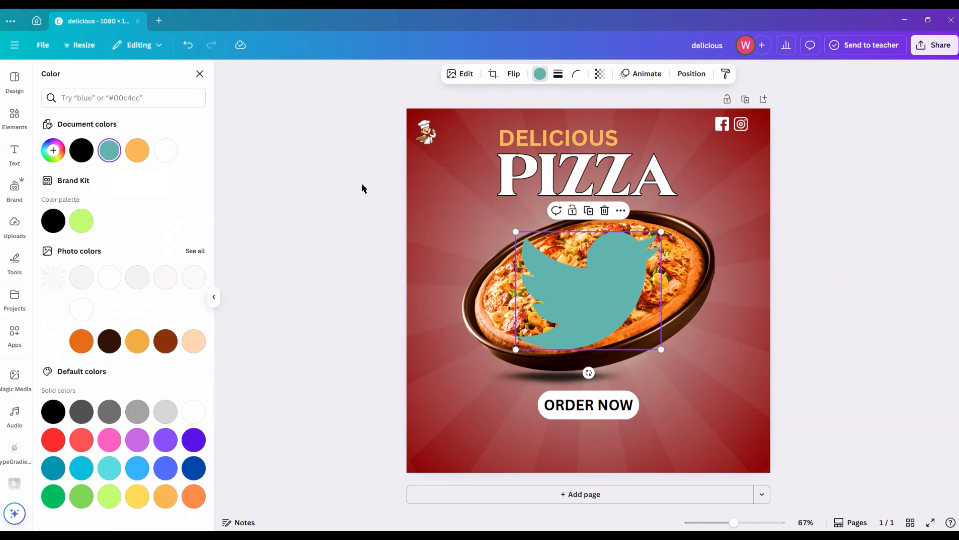
{"action": "left_click", "coordinate": [165, 150]}
{"action": "left_click_drag", "start_coordinate": [516, 231], "coordinate": [769, 151]}
{"action": "left_click", "coordinate": [847, 178]}
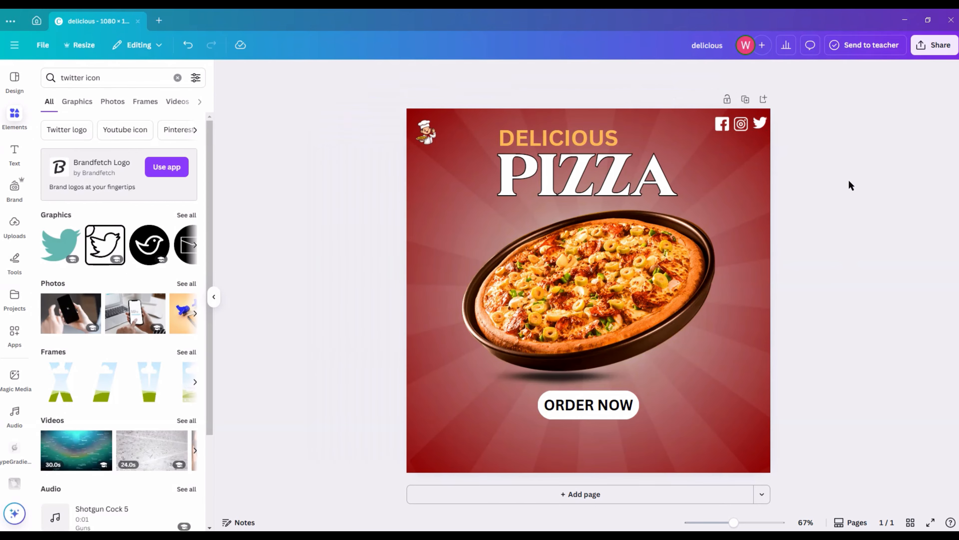
Find a "phone icon" graphic and add the black handset with signal waves to the page
{"action": "left_click", "coordinate": [178, 77]}
{"action": "type", "text": "ph"}
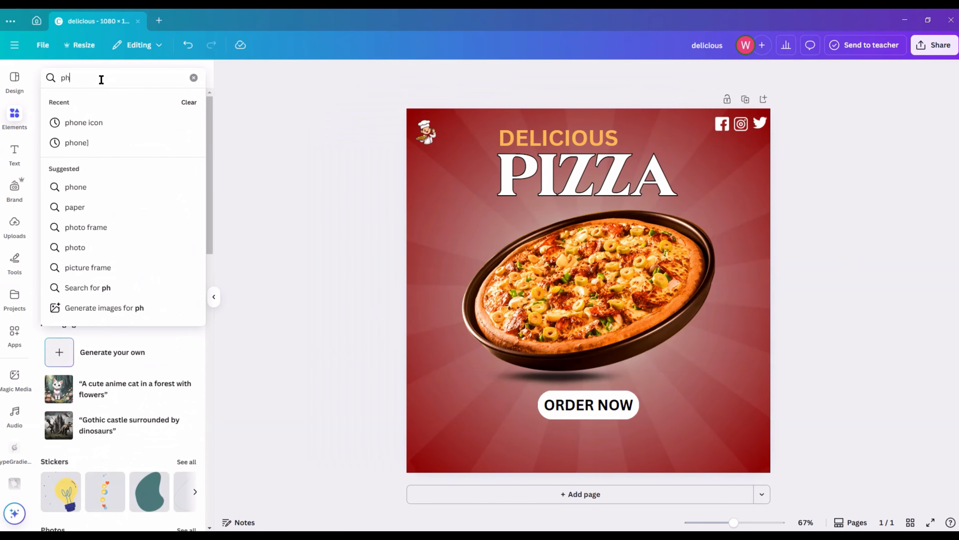
{"action": "type", "text": "one icon"}
{"action": "key", "text": "Return"}
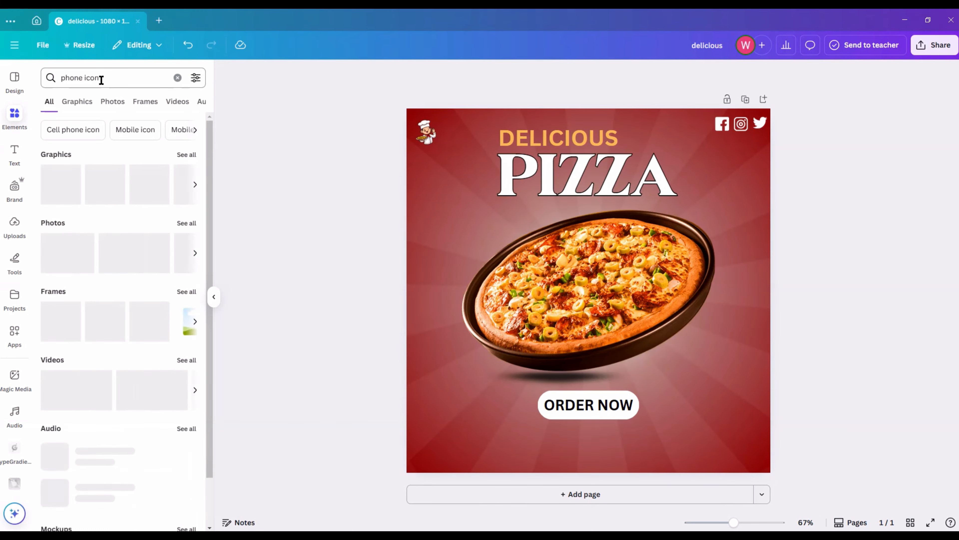
{"action": "left_click", "coordinate": [150, 184]}
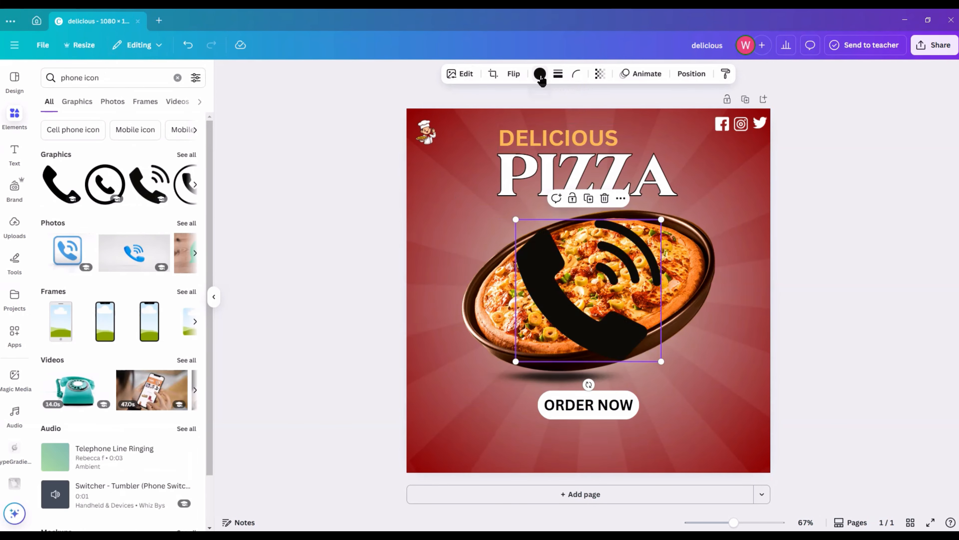
Recolor the phone icon white and place it small near the page's lower-left corner
{"action": "left_click", "coordinate": [540, 73]}
{"action": "left_click", "coordinate": [165, 150]}
{"action": "left_click_drag", "start_coordinate": [515, 219], "coordinate": [446, 477]}
{"action": "left_click", "coordinate": [305, 341]}
Find a "website icon" among the graphics and add the black WWW globe to the page
{"action": "left_click", "coordinate": [177, 78]}
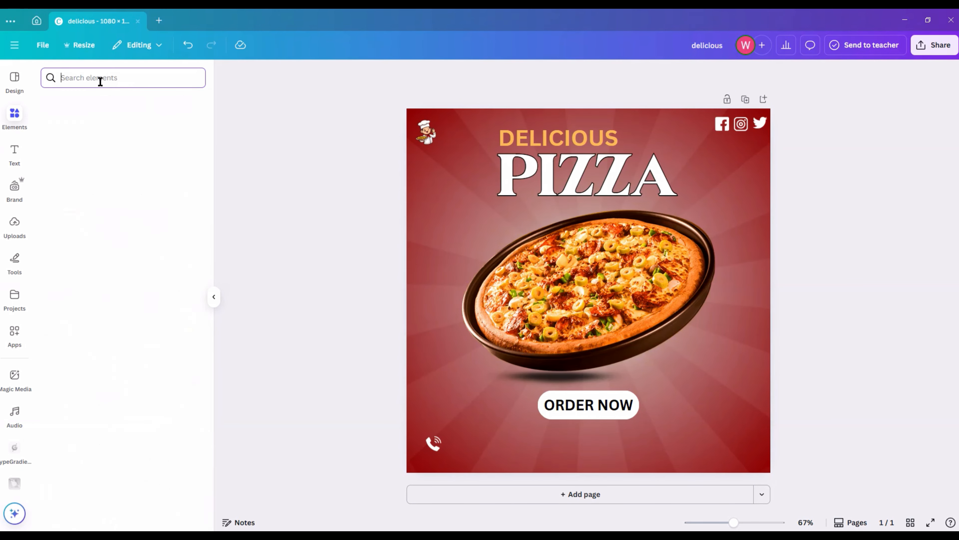
{"action": "type", "text": "web"}
{"action": "left_click", "coordinate": [102, 127]}
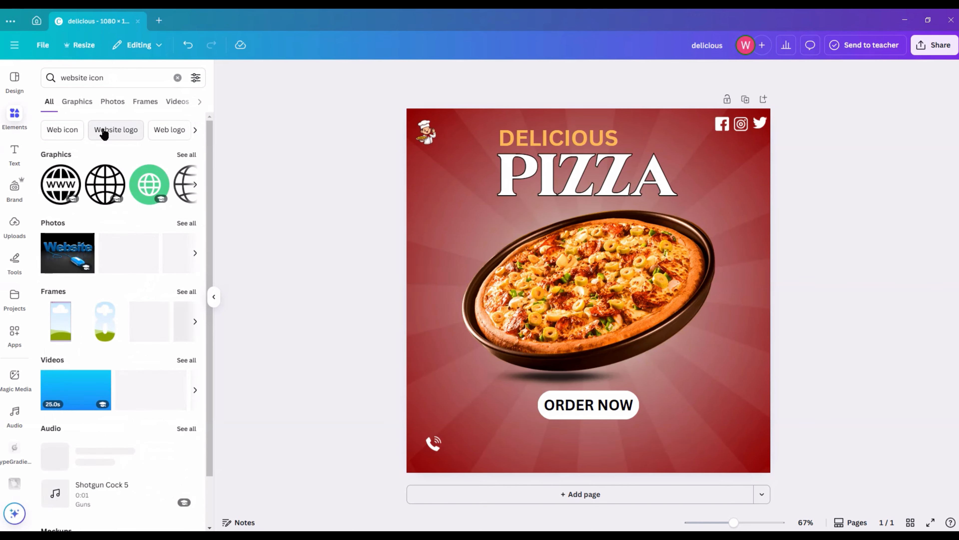
{"action": "left_click", "coordinate": [185, 155]}
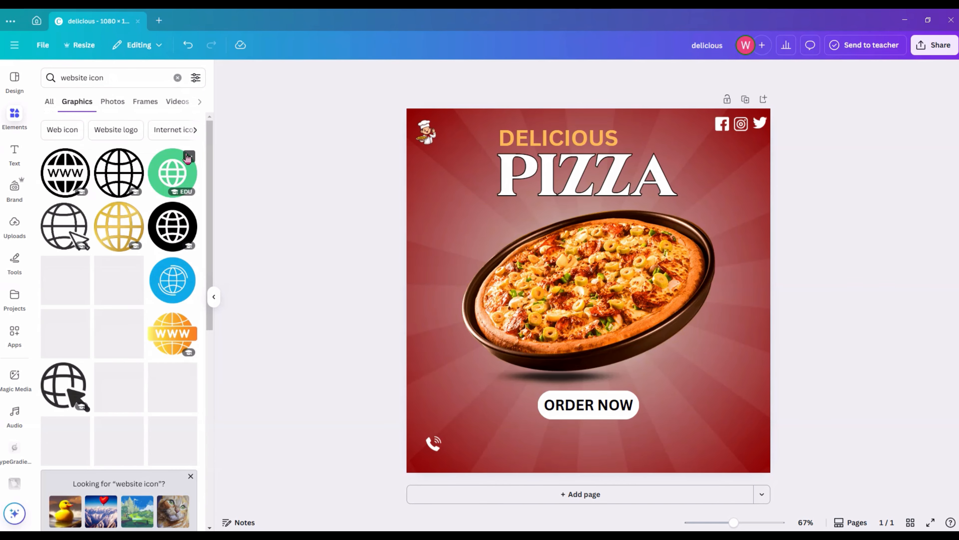
{"action": "left_click", "coordinate": [66, 172]}
Make the WWW globe white and small near the page's lower-right corner, and level the phone icon with it
{"action": "left_click", "coordinate": [538, 76]}
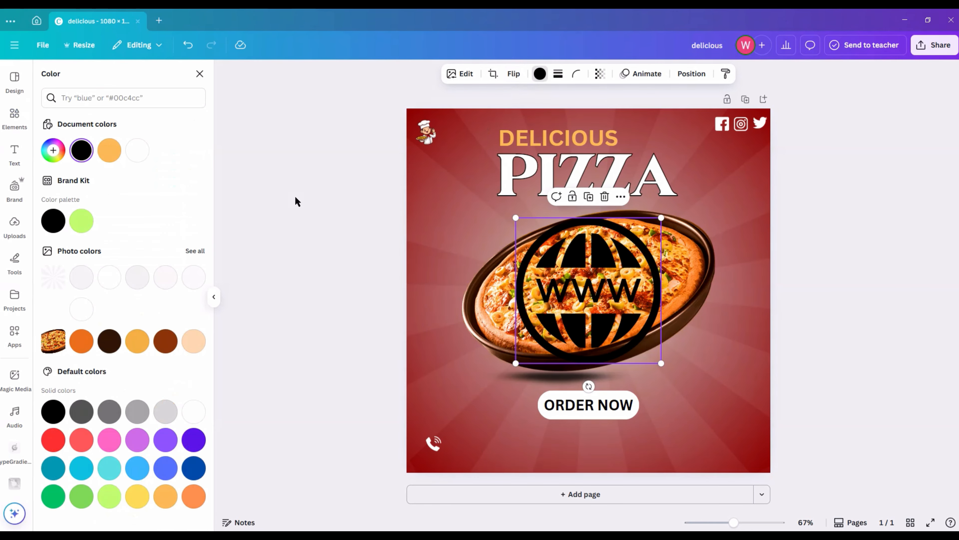
{"action": "left_click", "coordinate": [138, 158]}
{"action": "left_click_drag", "start_coordinate": [516, 218], "coordinate": [643, 352]}
{"action": "left_click_drag", "start_coordinate": [666, 388], "coordinate": [752, 479]}
{"action": "left_click", "coordinate": [844, 396]}
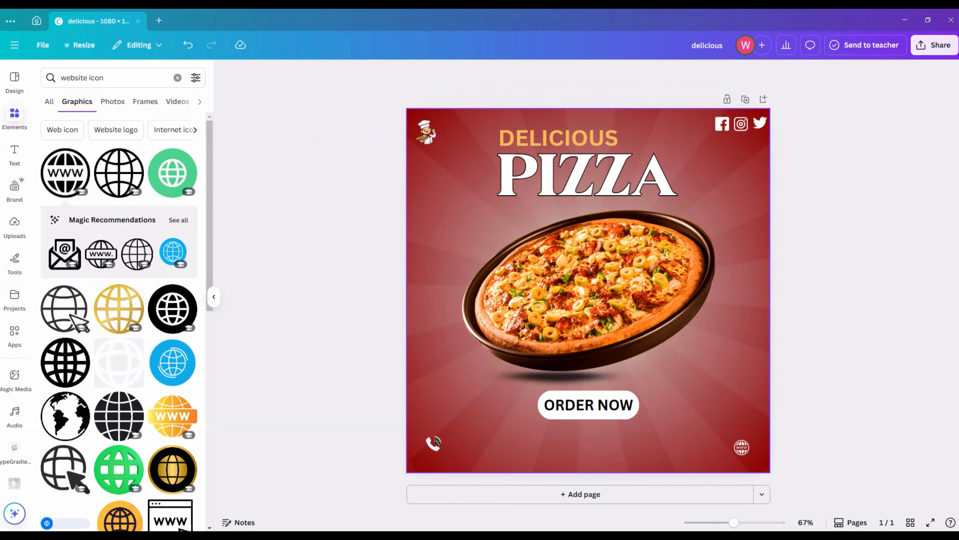
{"action": "left_click_drag", "start_coordinate": [430, 438], "coordinate": [429, 442]}
{"action": "left_click", "coordinate": [344, 391]}
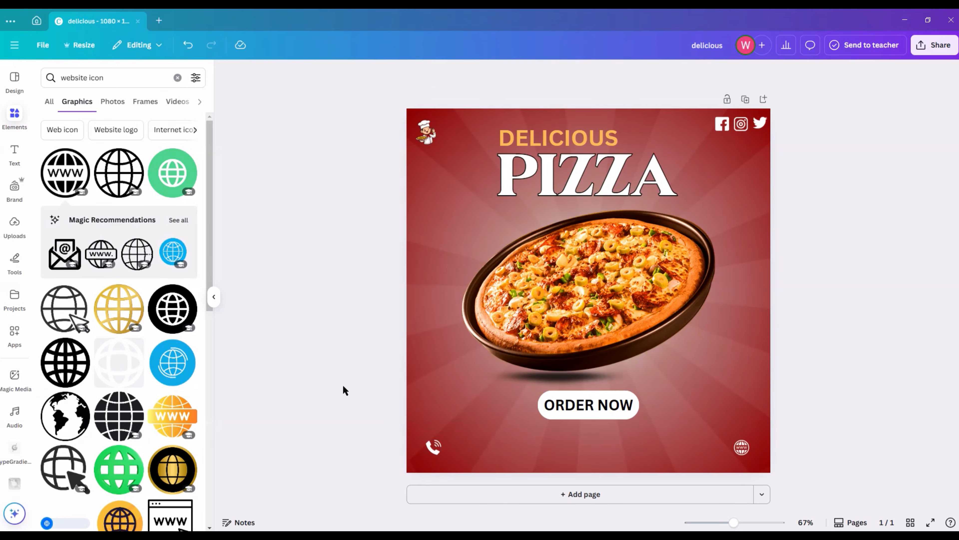
Add a subheading text box with the phone number, shrink it to size 20.5 and move it beside the phone icon
{"action": "left_click", "coordinate": [15, 153]}
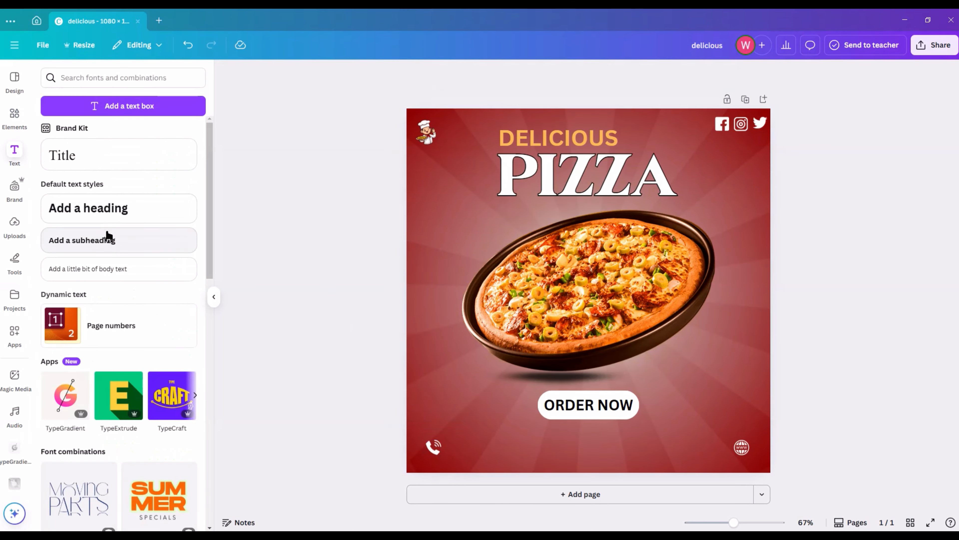
{"action": "left_click", "coordinate": [109, 242]}
{"action": "key", "text": "BackSpace"}
{"action": "type", "text": "1234"}
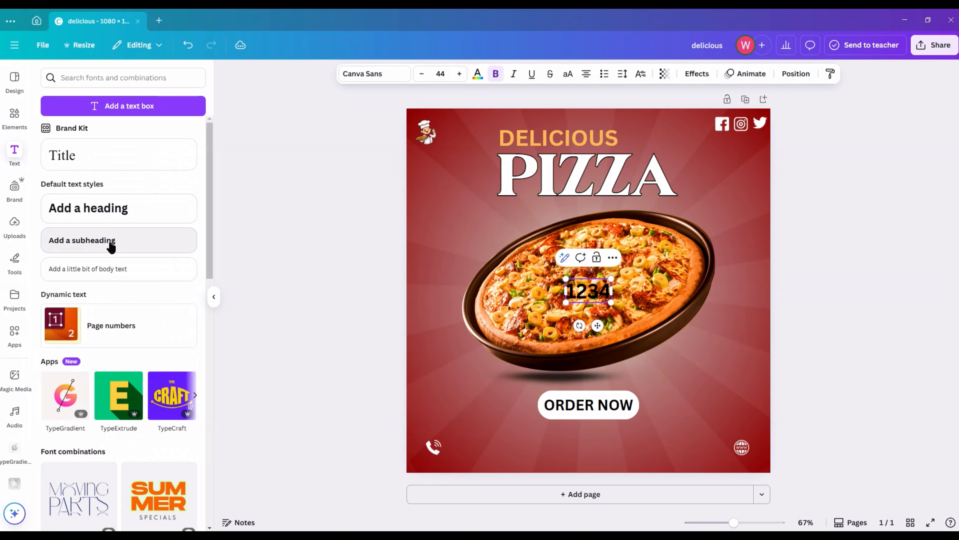
{"action": "type", "text": "56789"}
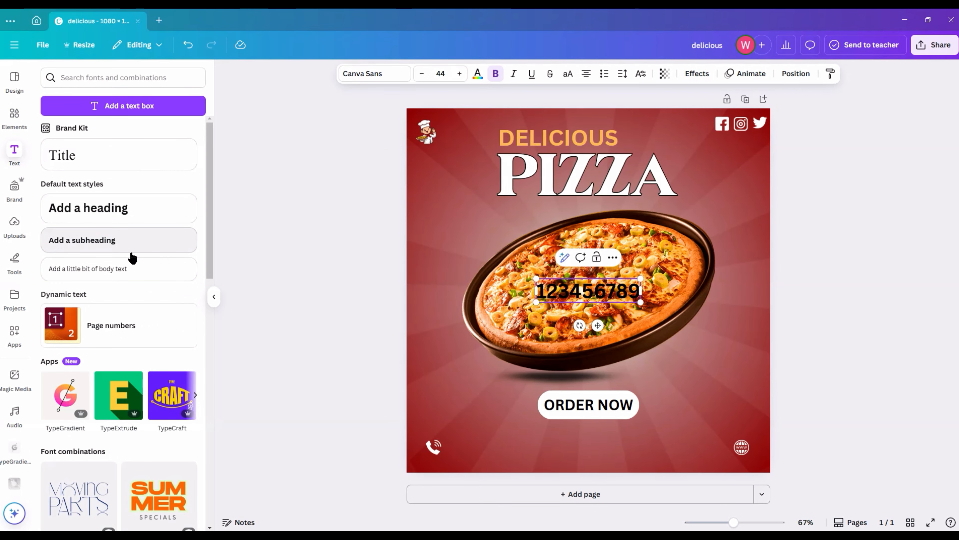
{"action": "left_click_drag", "start_coordinate": [642, 303], "coordinate": [482, 476]}
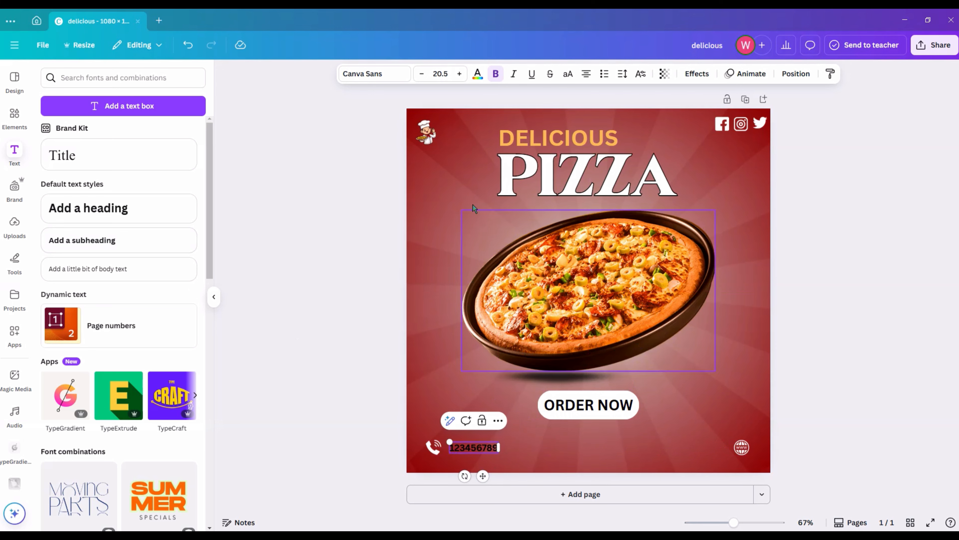
Set the phone number's text color to white
{"action": "left_click", "coordinate": [479, 78]}
{"action": "left_click", "coordinate": [258, 205]}
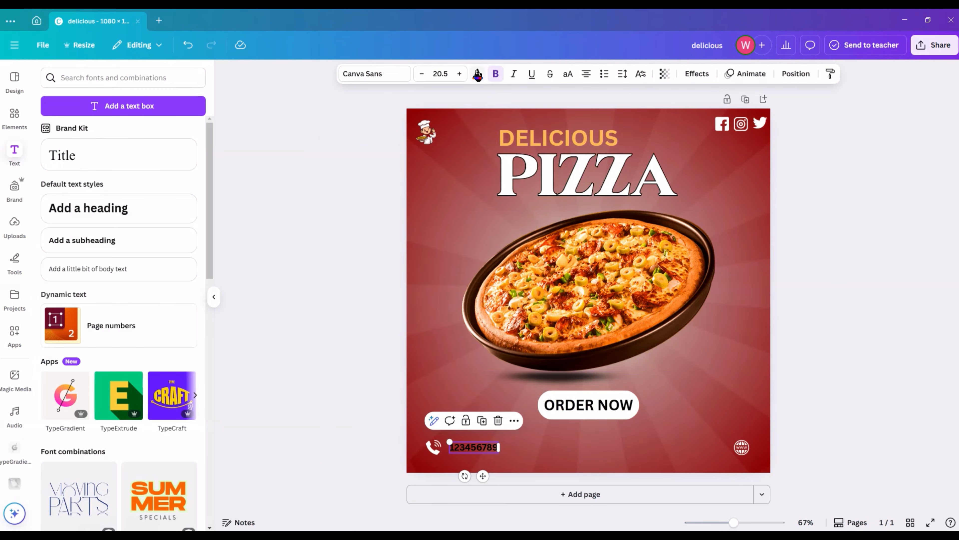
{"action": "left_click", "coordinate": [478, 74]}
{"action": "left_click", "coordinate": [133, 150]}
{"action": "left_click", "coordinate": [263, 219]}
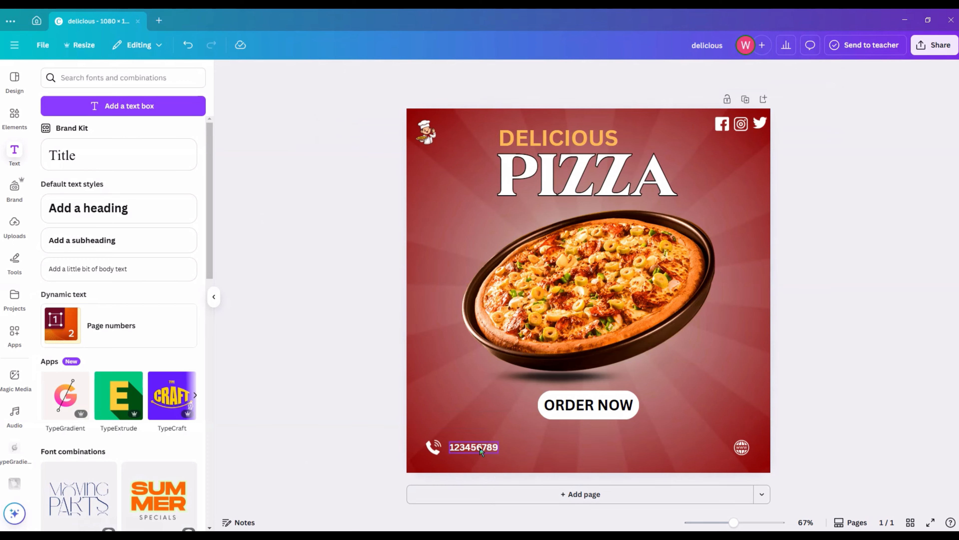
Move the phone number close to the phone icon and nudge it level with the icon
{"action": "left_click_drag", "start_coordinate": [481, 451], "coordinate": [476, 447]}
{"action": "left_click", "coordinate": [275, 373]}
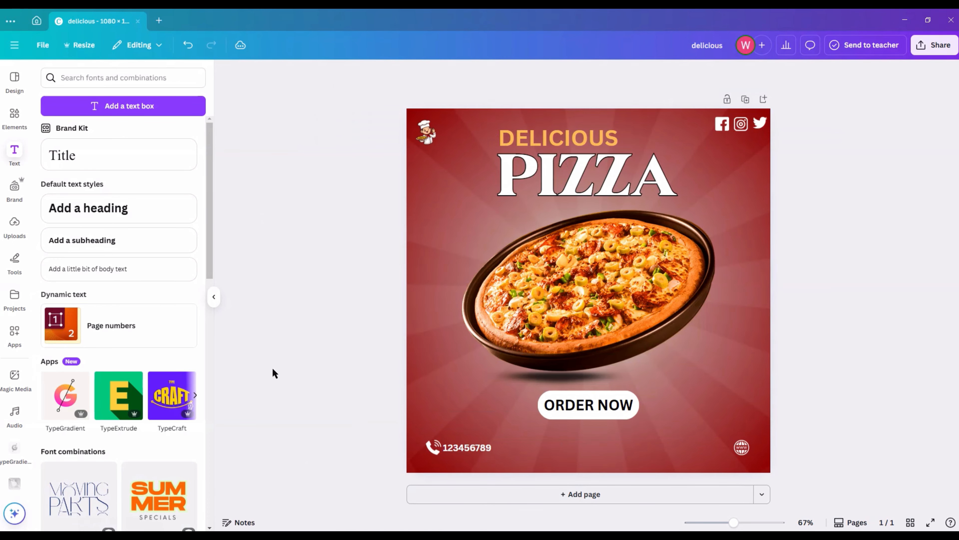
{"action": "left_click", "coordinate": [467, 452]}
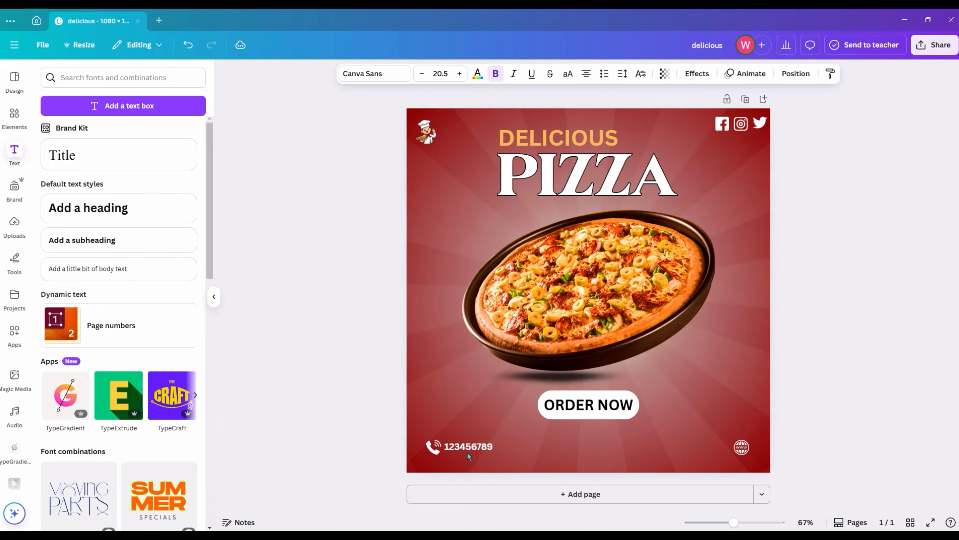
{"action": "key", "text": "Down"}
{"action": "key", "text": "Right"}
Duplicate the phone number text, change the copy to "your website" and align it just left of the WWW globe
{"action": "left_click", "coordinate": [476, 421]}
{"action": "left_click_drag", "start_coordinate": [491, 452], "coordinate": [706, 444]}
{"action": "double_click", "coordinate": [706, 444]}
{"action": "key", "text": "BackSpace"}
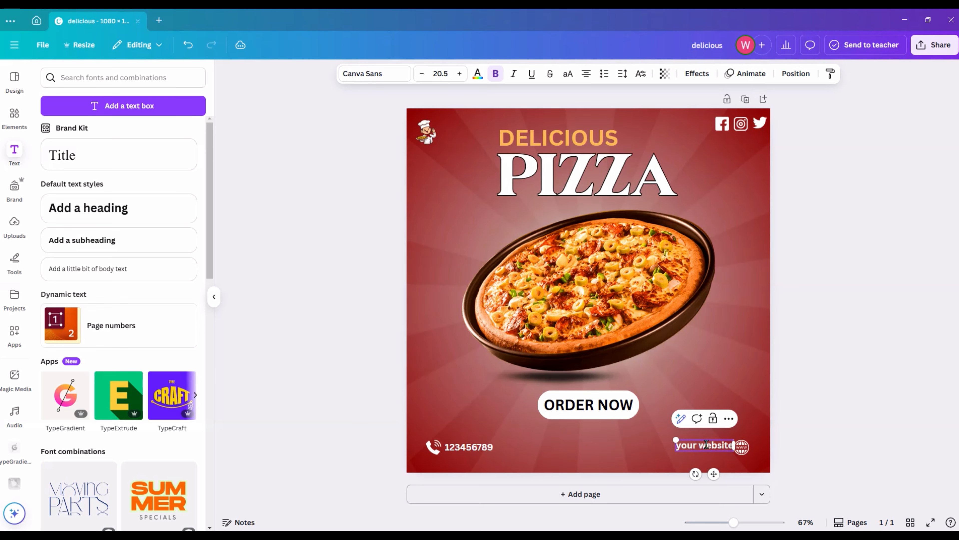
{"action": "type", "text": "your website"}
{"action": "left_click_drag", "start_coordinate": [712, 445], "coordinate": [706, 447]}
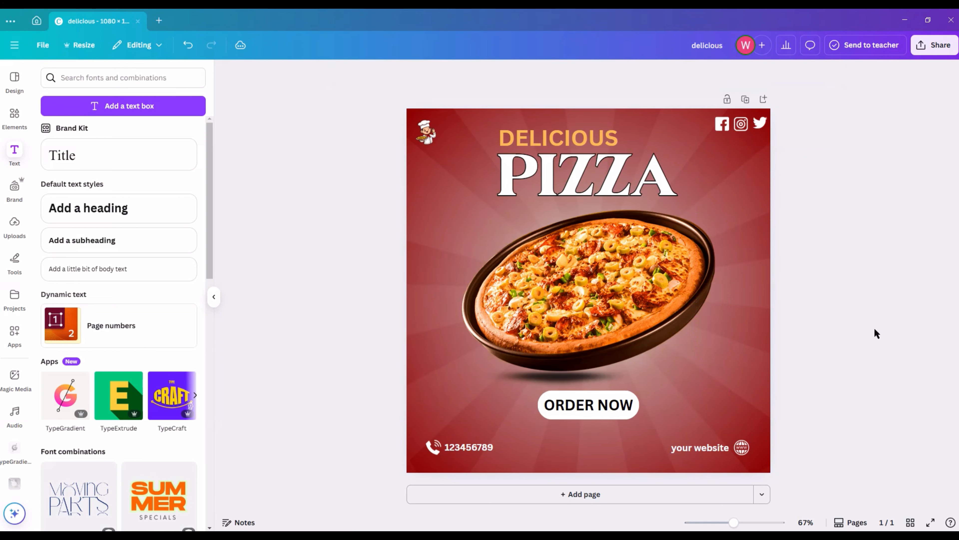
Add a body text box reading "Logo Here" on two lines
{"action": "left_click", "coordinate": [167, 272]}
{"action": "key", "text": "BackSpace"}
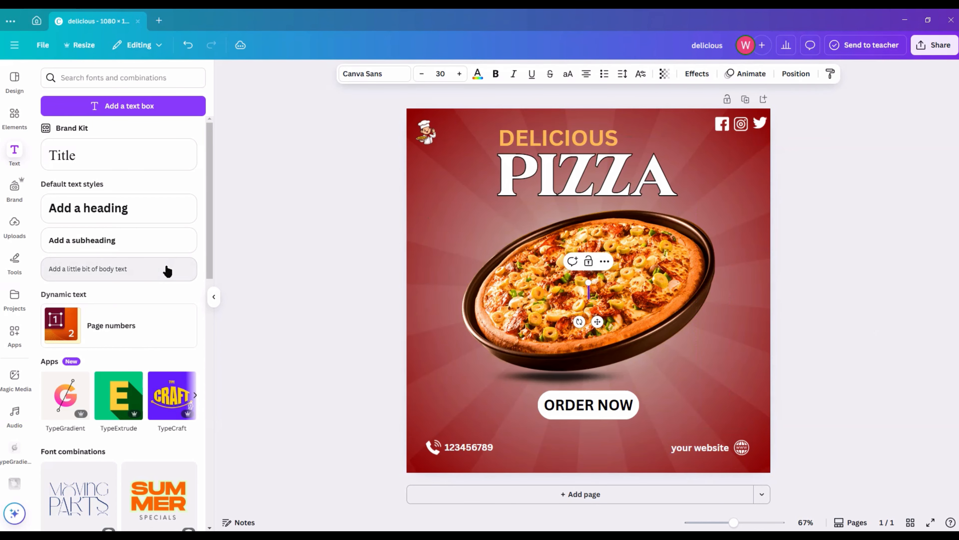
{"action": "type", "text": "Logo"}
{"action": "key", "text": "Return"}
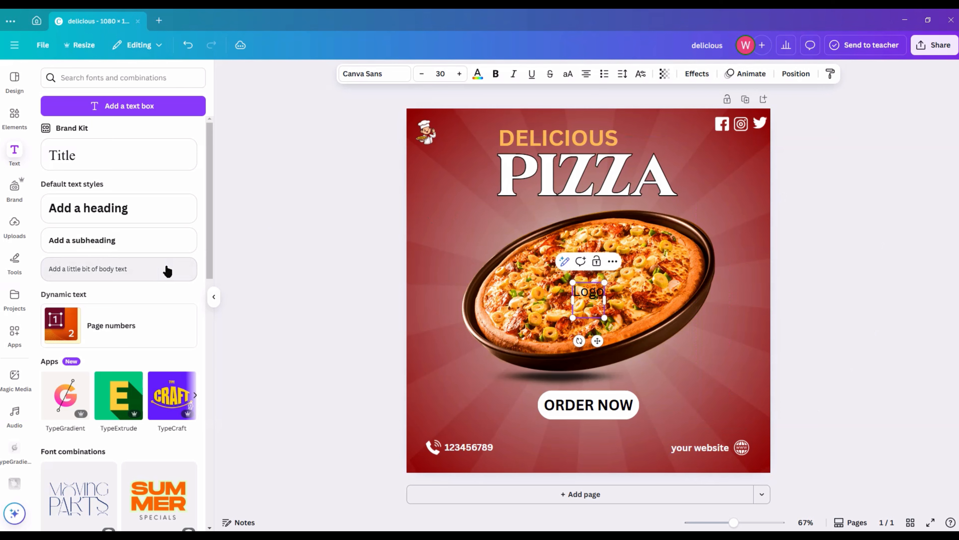
{"action": "left_click", "coordinate": [335, 112]}
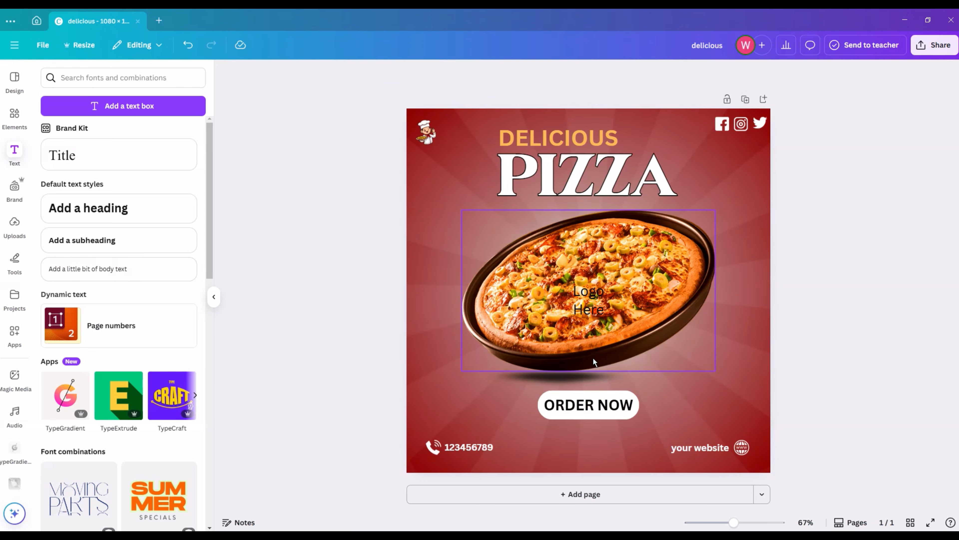
Recolor the "Logo Here" text white and place it small just right of the chef logo
{"action": "left_click", "coordinate": [580, 291]}
{"action": "left_click", "coordinate": [485, 75]}
{"action": "left_click", "coordinate": [132, 149]}
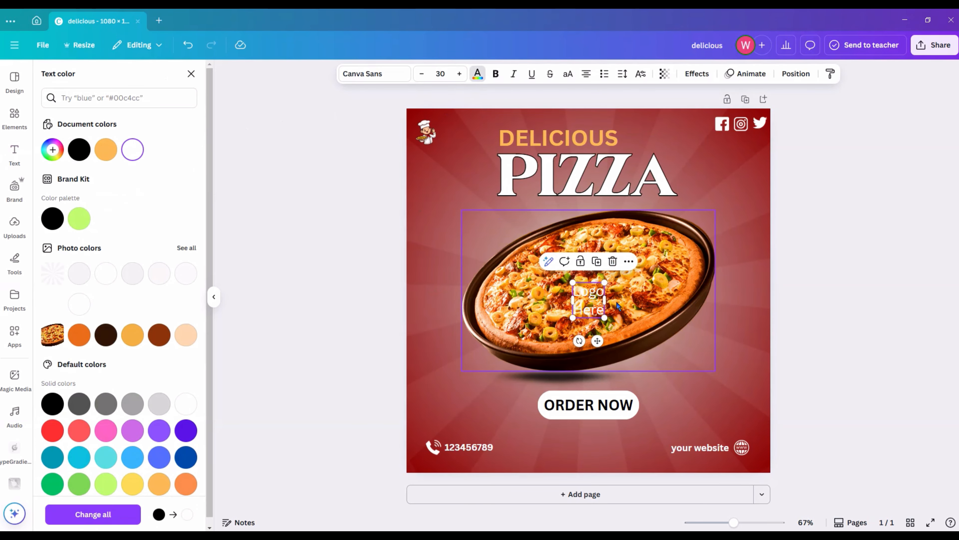
{"action": "left_click_drag", "start_coordinate": [605, 282], "coordinate": [584, 306]}
{"action": "left_click_drag", "start_coordinate": [585, 342], "coordinate": [453, 156]}
{"action": "mouse_move", "coordinate": [438, 122]}
{"action": "left_mouse_down"}
{"action": "mouse_move", "coordinate": [429, 113]}
{"action": "mouse_move", "coordinate": [449, 131]}
{"action": "left_mouse_up"}
{"action": "left_click", "coordinate": [331, 151]}
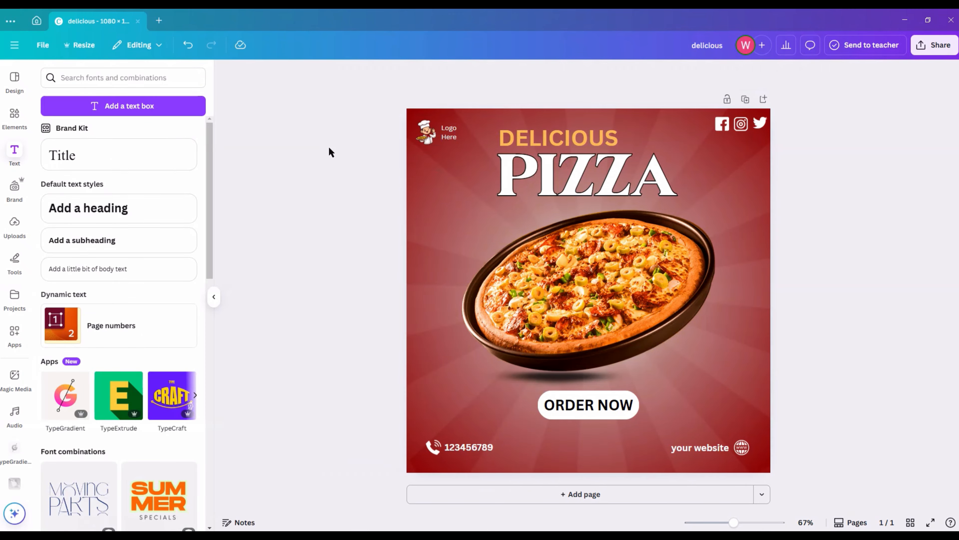
Search the element graphics for "decoration" and add the blue splash graphic to the page
{"action": "left_click", "coordinate": [14, 117]}
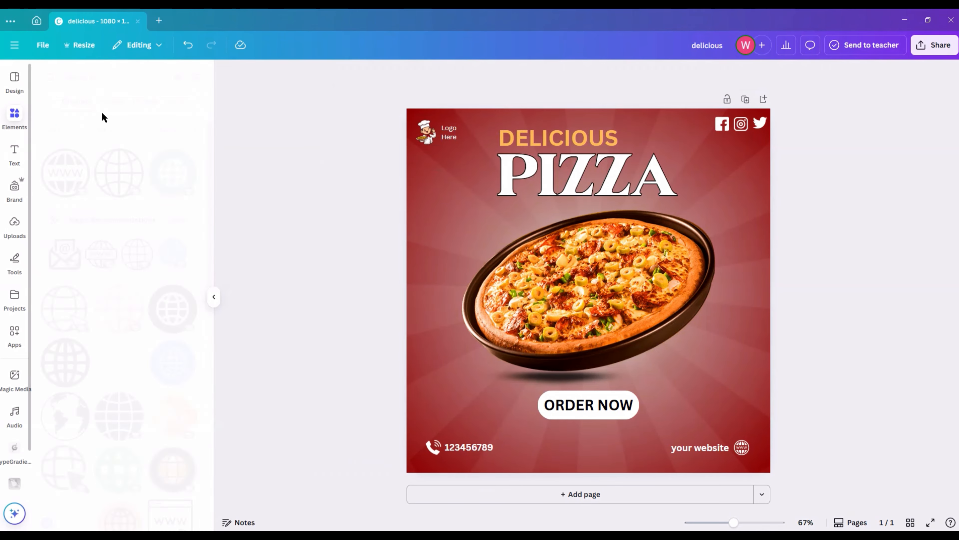
{"action": "left_click", "coordinate": [181, 79]}
{"action": "type", "text": "dec"}
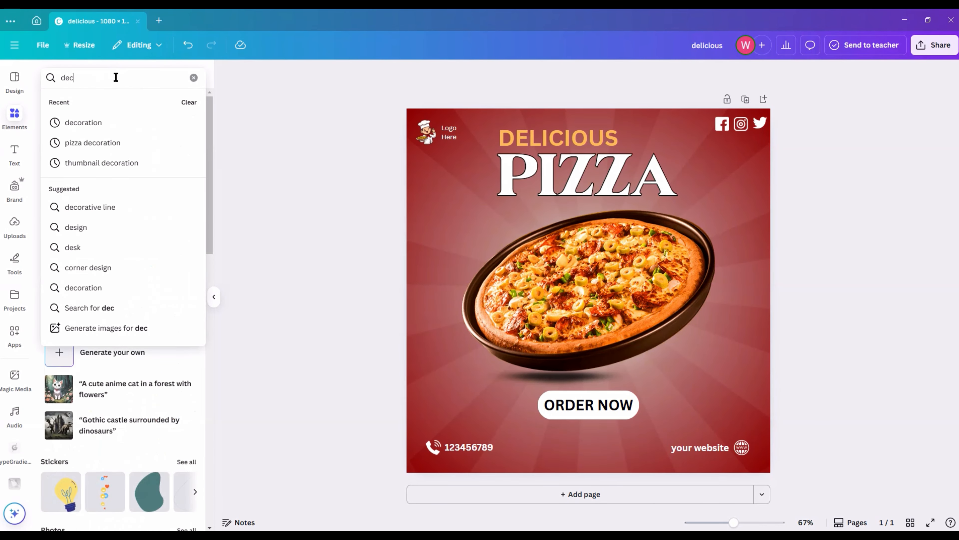
{"action": "type", "text": "oration"}
{"action": "key", "text": "Return"}
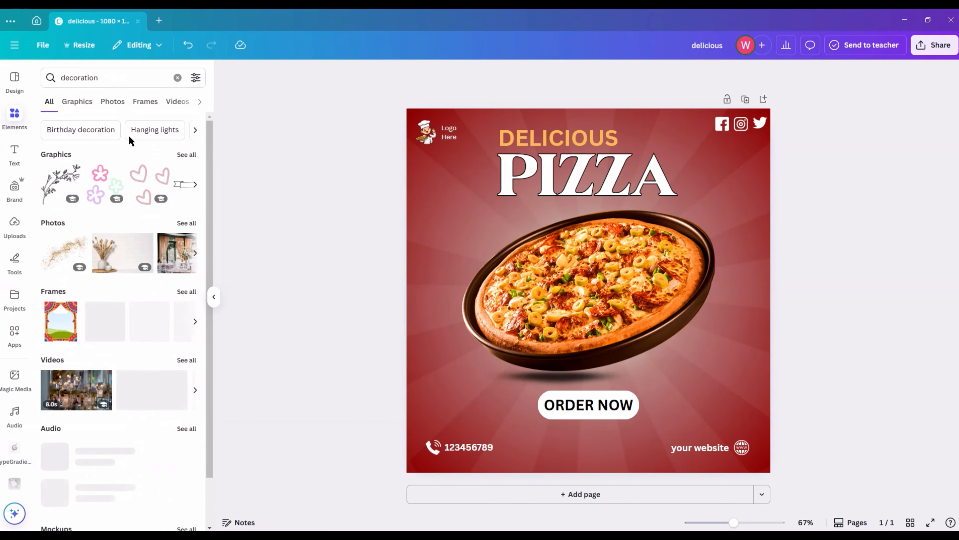
{"action": "left_click", "coordinate": [186, 155]}
{"action": "scroll", "coordinate": [122, 280], "scroll_direction": "down", "scroll_amount": 10}
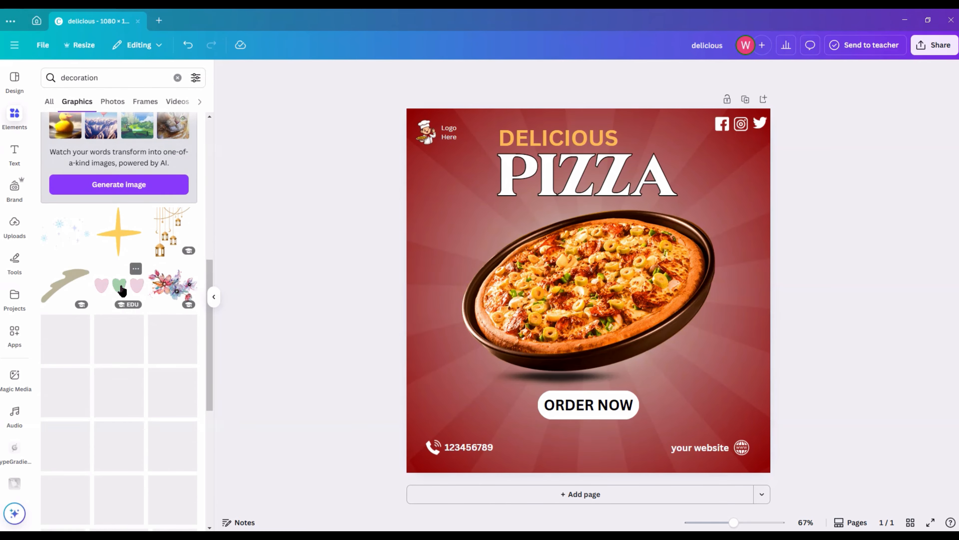
{"action": "scroll", "coordinate": [121, 289], "scroll_direction": "down", "scroll_amount": 8}
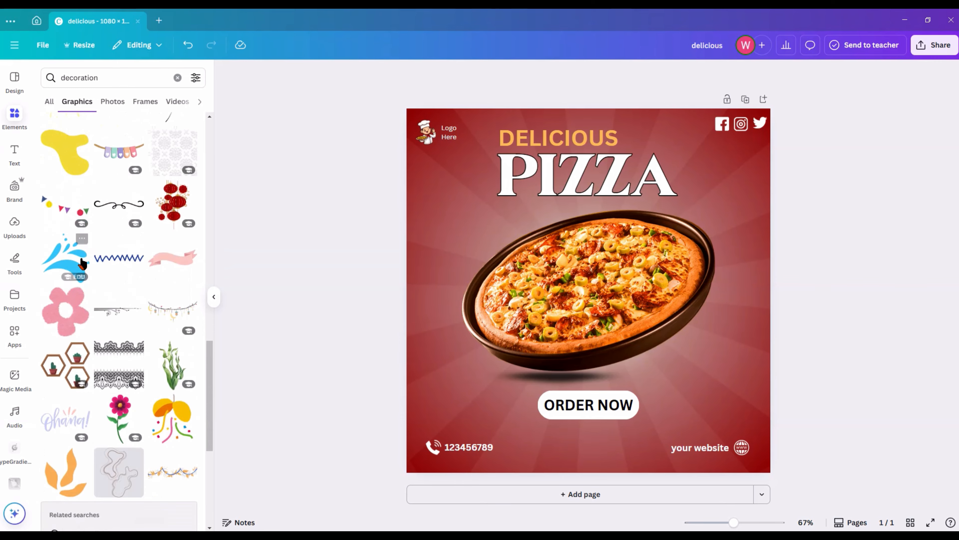
{"action": "left_click", "coordinate": [77, 257]}
{"action": "left_click", "coordinate": [176, 306]}
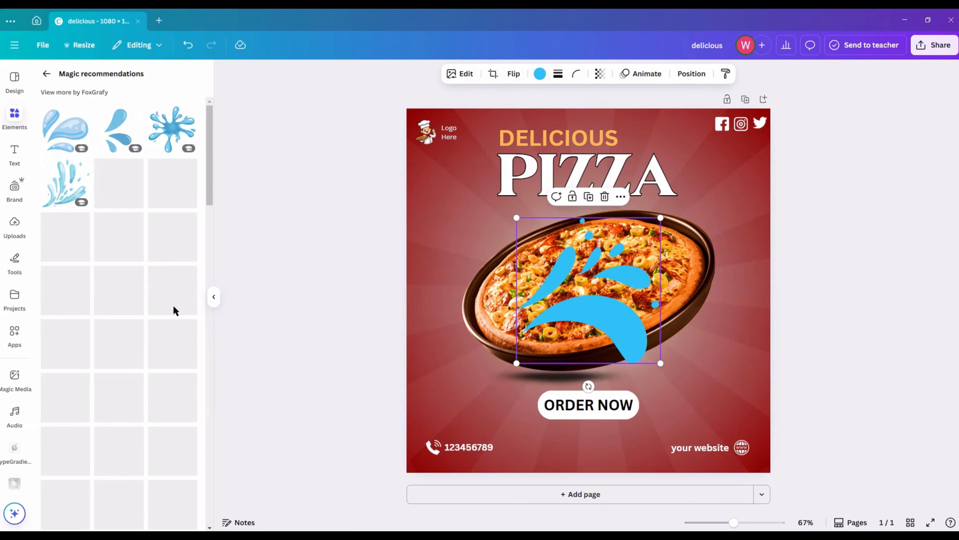
{"action": "left_click", "coordinate": [64, 126]}
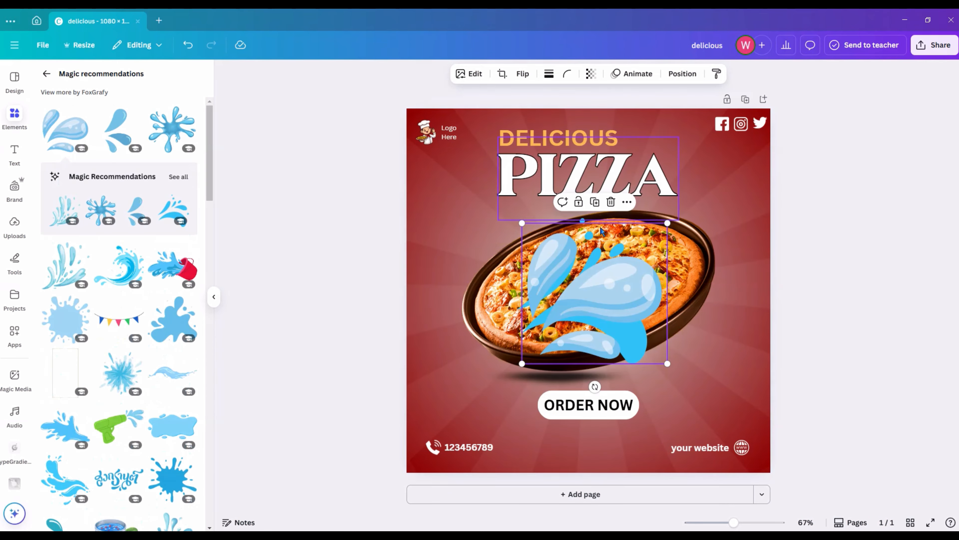
{"action": "left_click_drag", "start_coordinate": [595, 274], "coordinate": [550, 295]}
{"action": "left_click", "coordinate": [558, 222]}
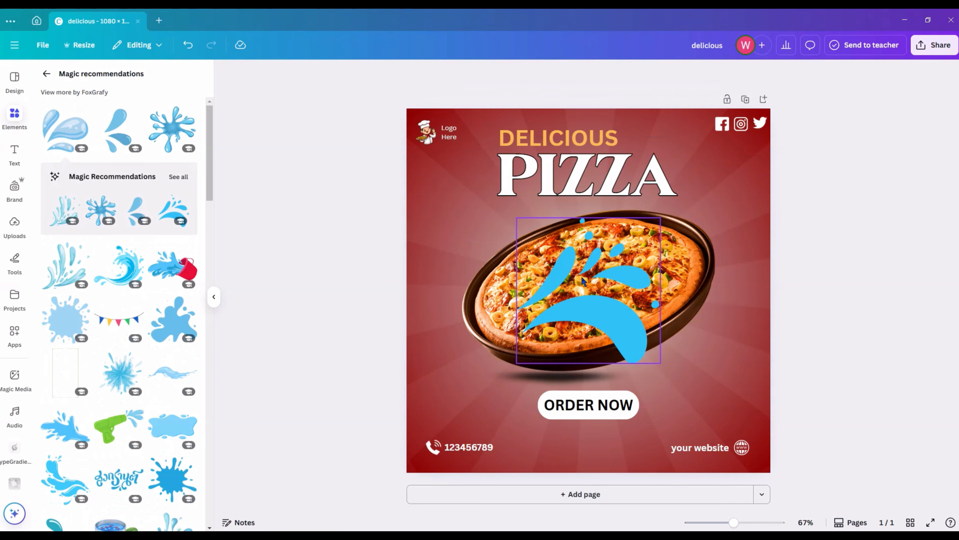
Recolor the blue splash with the title's light orange, shrink and tilt it, and place it by the lower-right end of "PIZZA"
{"action": "left_click", "coordinate": [590, 222]}
{"action": "left_click", "coordinate": [539, 74]}
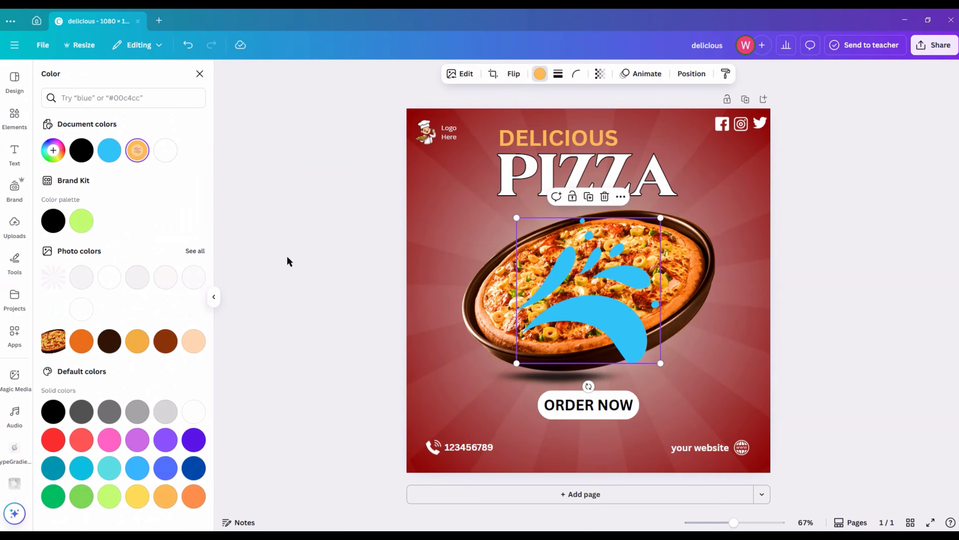
{"action": "left_click_drag", "start_coordinate": [565, 269], "coordinate": [484, 154]}
Place a white, rotated duplicate of the splash just above and left of the start of "DELICIOUS"
{"action": "left_click", "coordinate": [690, 156]}
{"action": "left_click", "coordinate": [540, 74]}
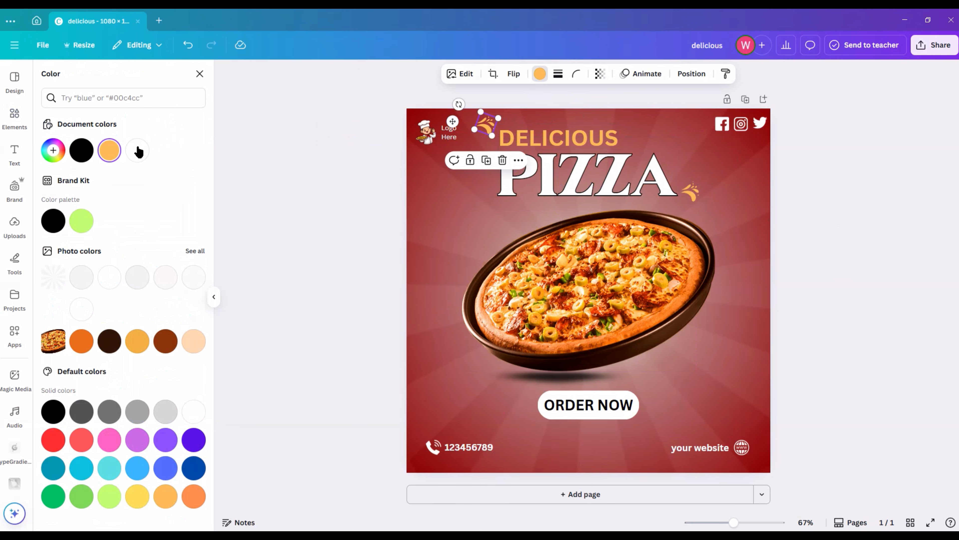
{"action": "left_click", "coordinate": [515, 76]}
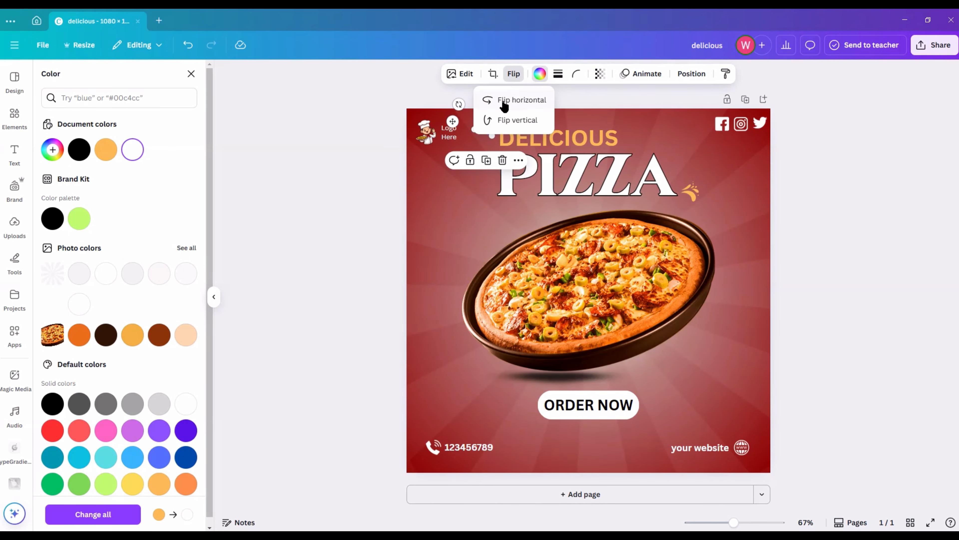
{"action": "left_click", "coordinate": [358, 122]}
{"action": "left_click", "coordinate": [358, 122]}
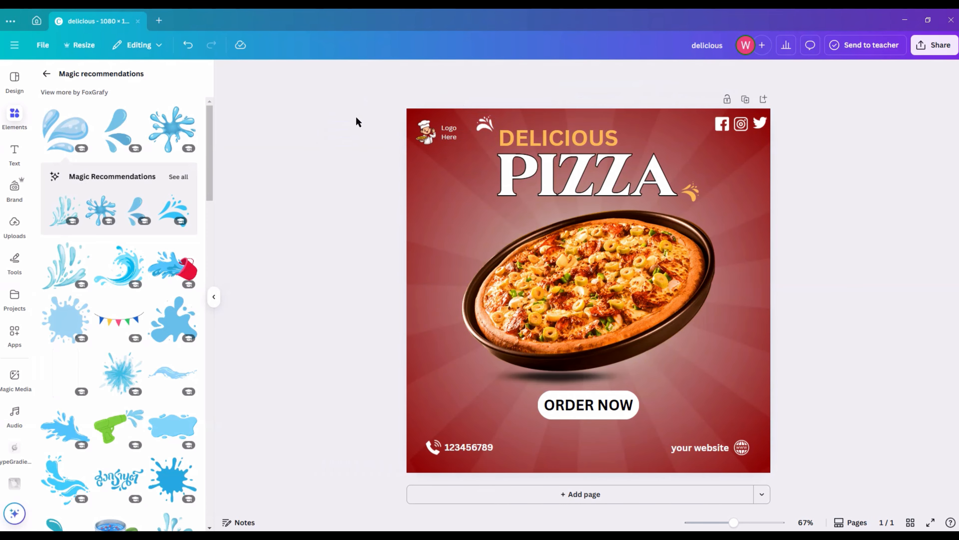
Nudge the white splash slightly closer to the "D" of "DELICIOUS"
{"action": "left_click_drag", "start_coordinate": [485, 123], "coordinate": [487, 123]}
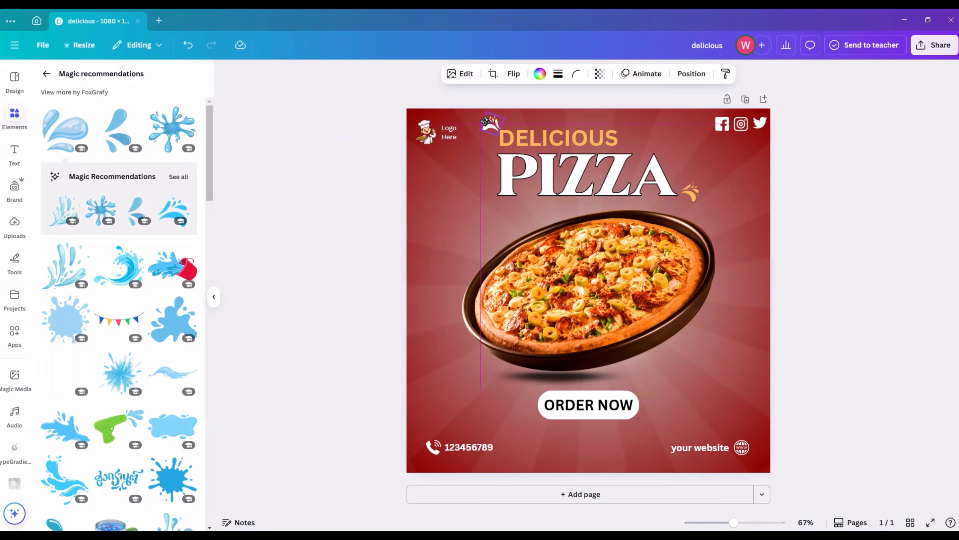
{"action": "left_click", "coordinate": [341, 140]}
{"action": "left_click", "coordinate": [489, 129]}
Fine-tune the placement of the orange splash beside the last letter of "PIZZA" and deselect it
{"action": "left_click", "coordinate": [696, 198]}
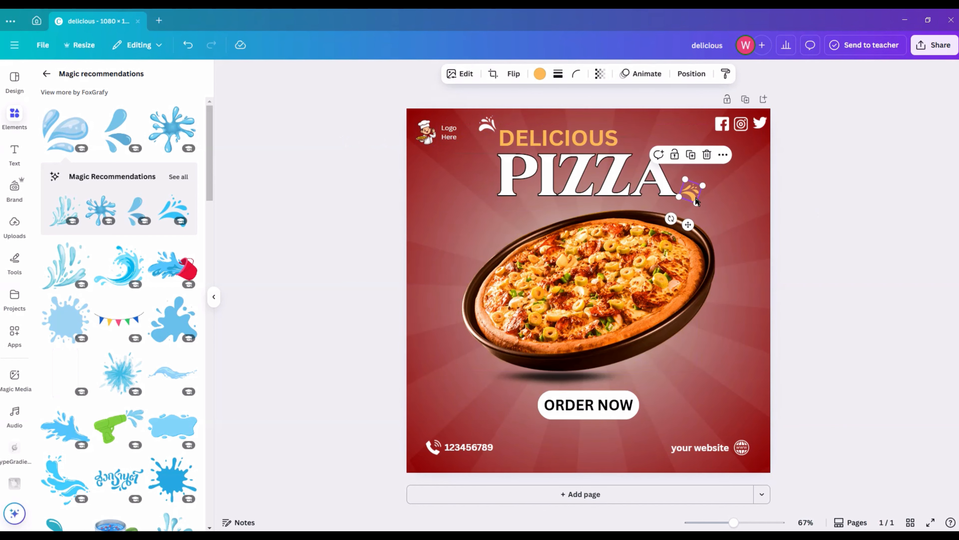
{"action": "left_click_drag", "start_coordinate": [676, 216], "coordinate": [679, 217]}
{"action": "left_click", "coordinate": [850, 213]}
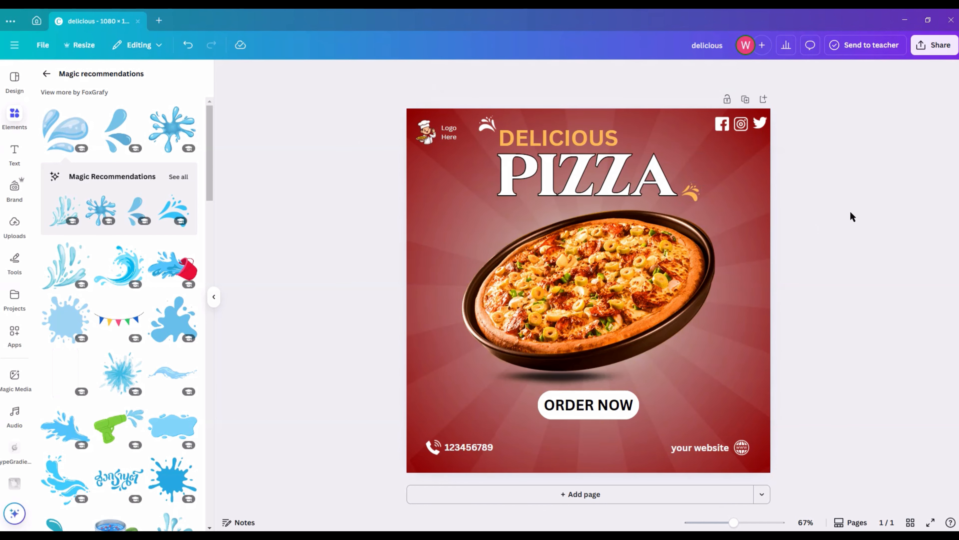
{"action": "left_click", "coordinate": [690, 186]}
{"action": "left_click", "coordinate": [835, 226]}
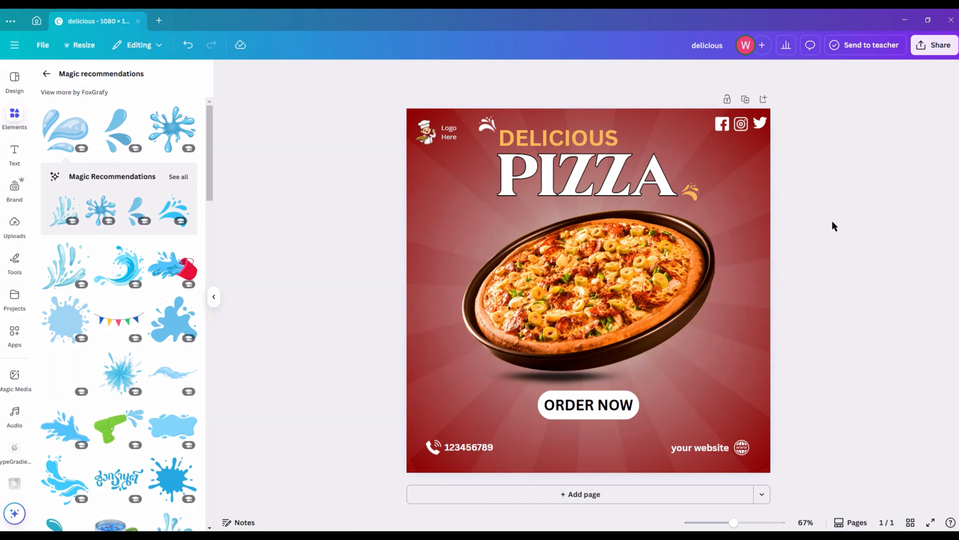